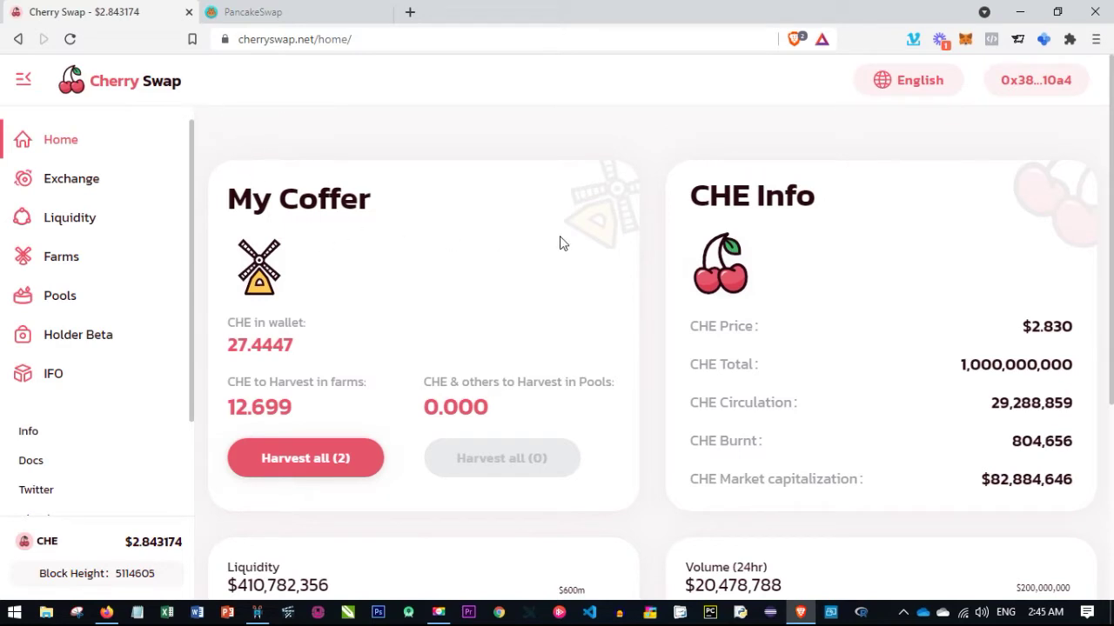
# Step: Check the OKT balance and token assets of the account in the OKEx wallet extension
pyautogui.click(1043, 40)
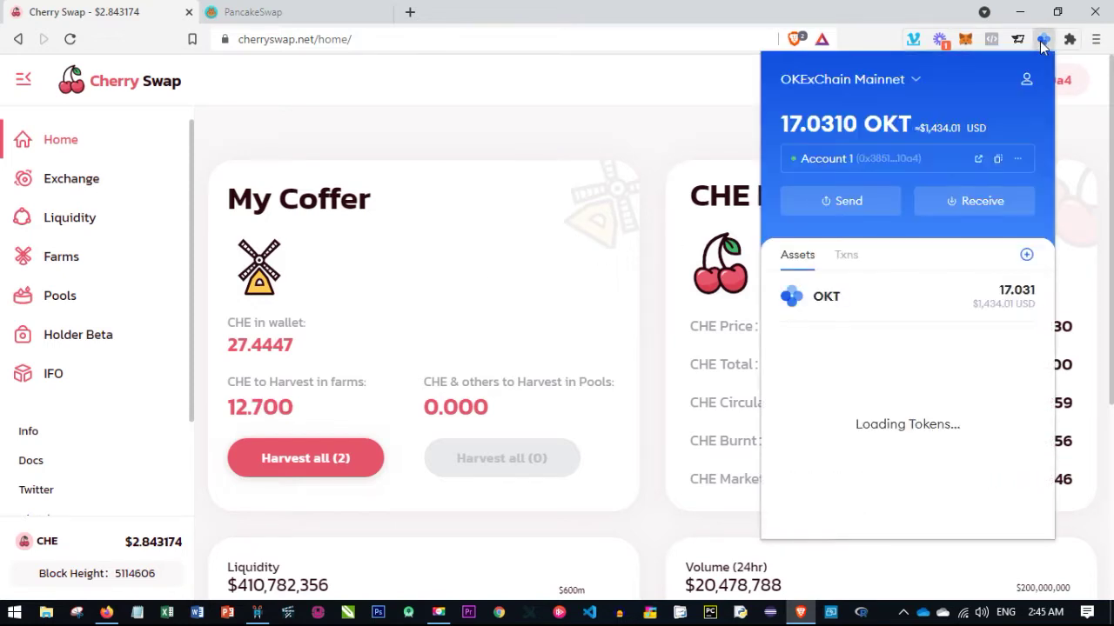
pyautogui.click(624, 129)
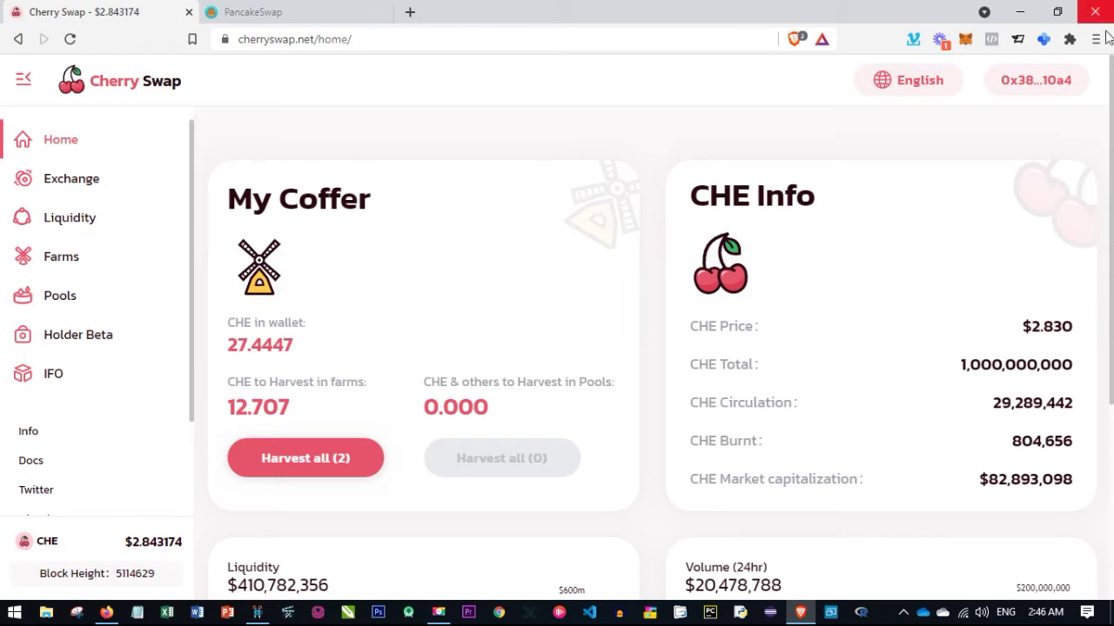
pyautogui.click(1043, 39)
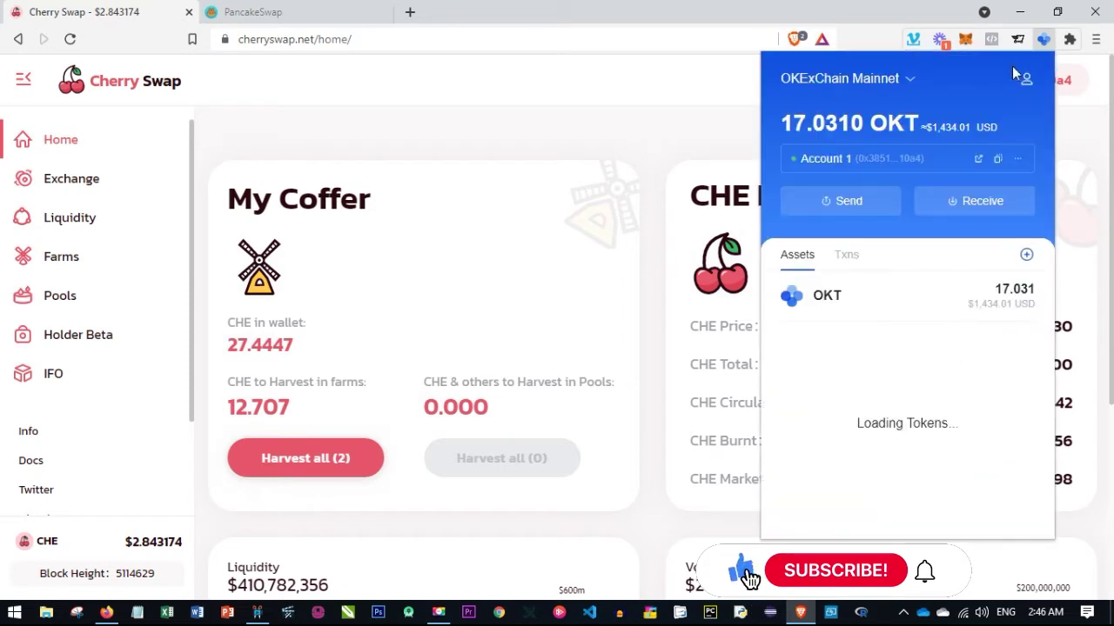
pyautogui.click(585, 133)
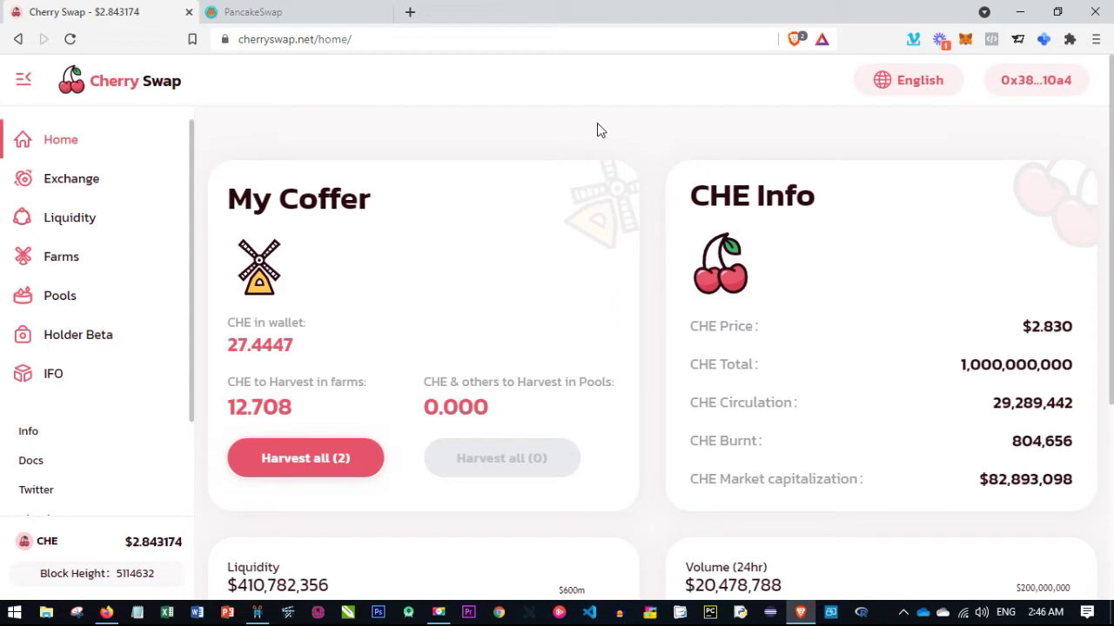
pyautogui.click(1043, 41)
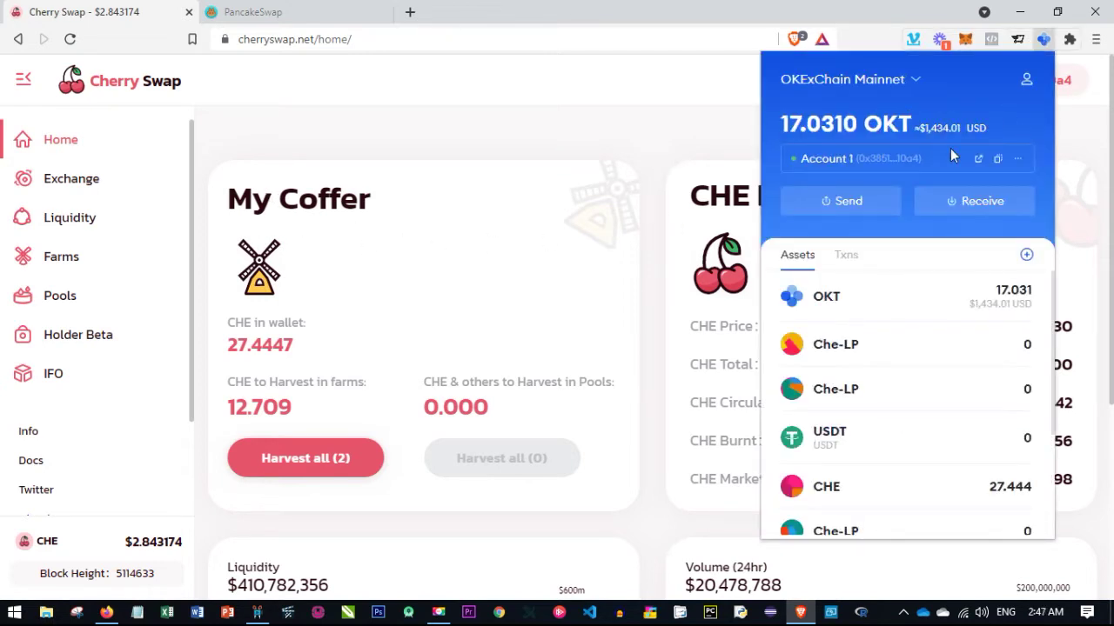
pyautogui.click(465, 127)
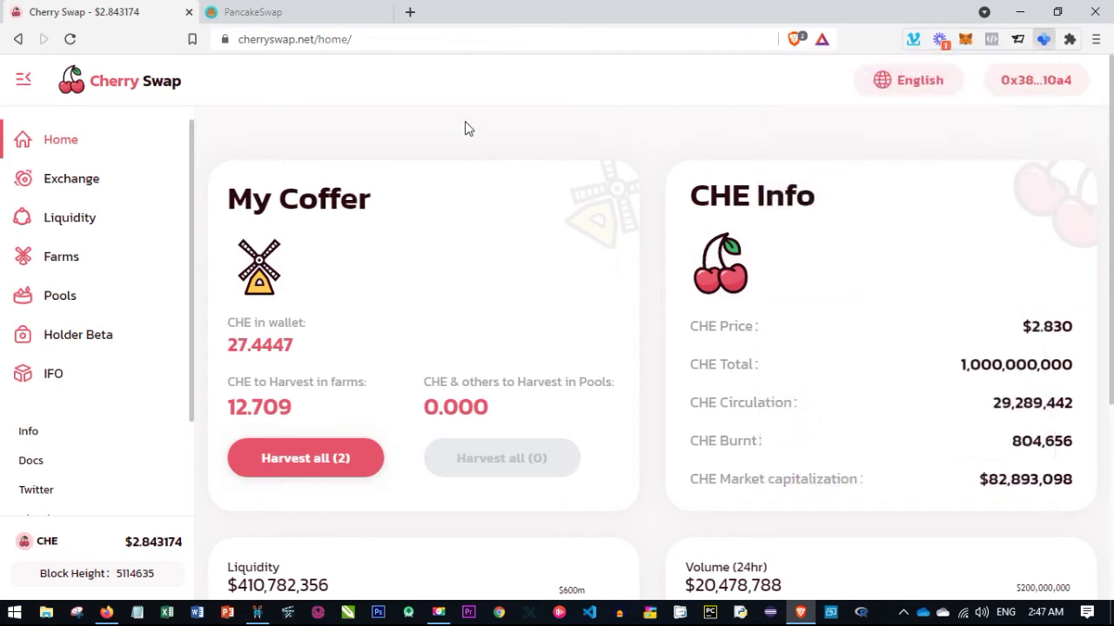
pyautogui.click(1041, 44)
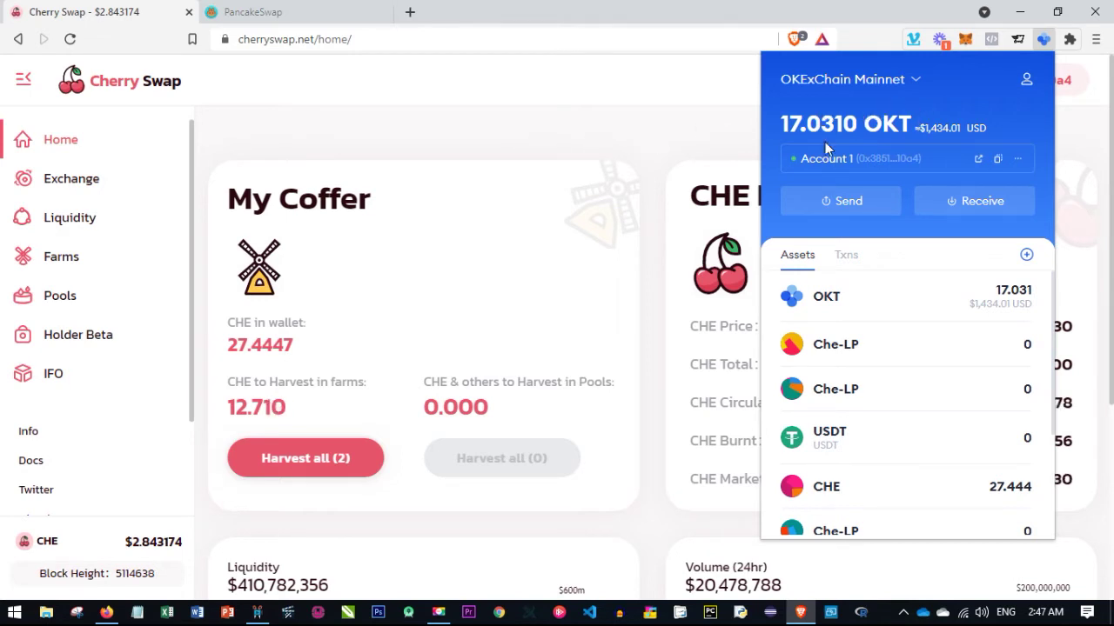
pyautogui.click(464, 148)
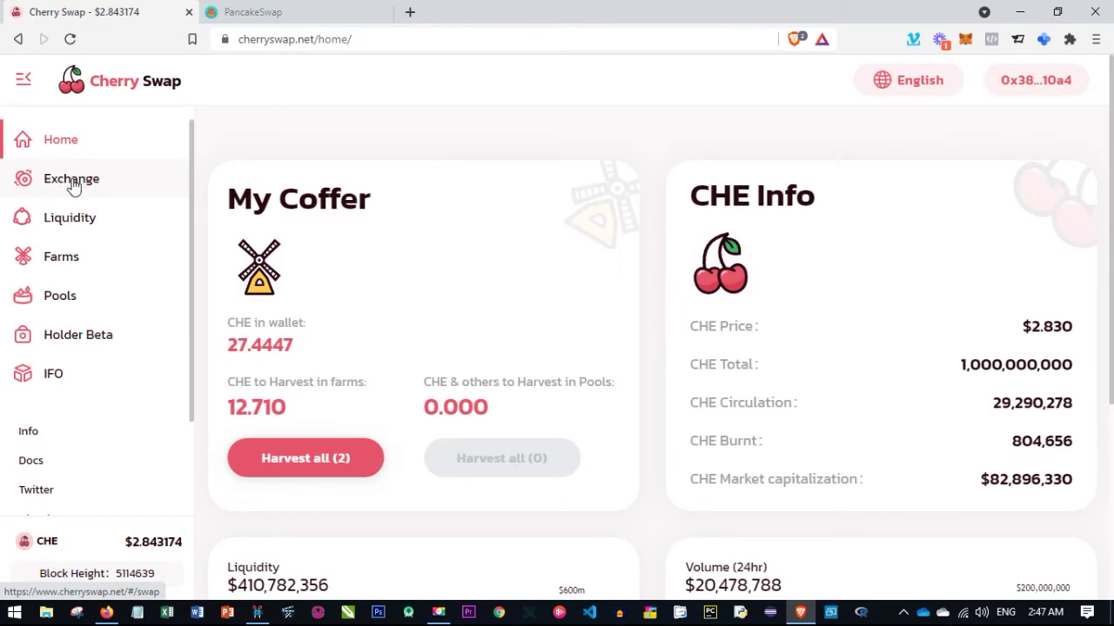
# Step: Review the active farm pairs with their earnings and APR, and check the Your Liquidity section for joined pools
pyautogui.click(61, 261)
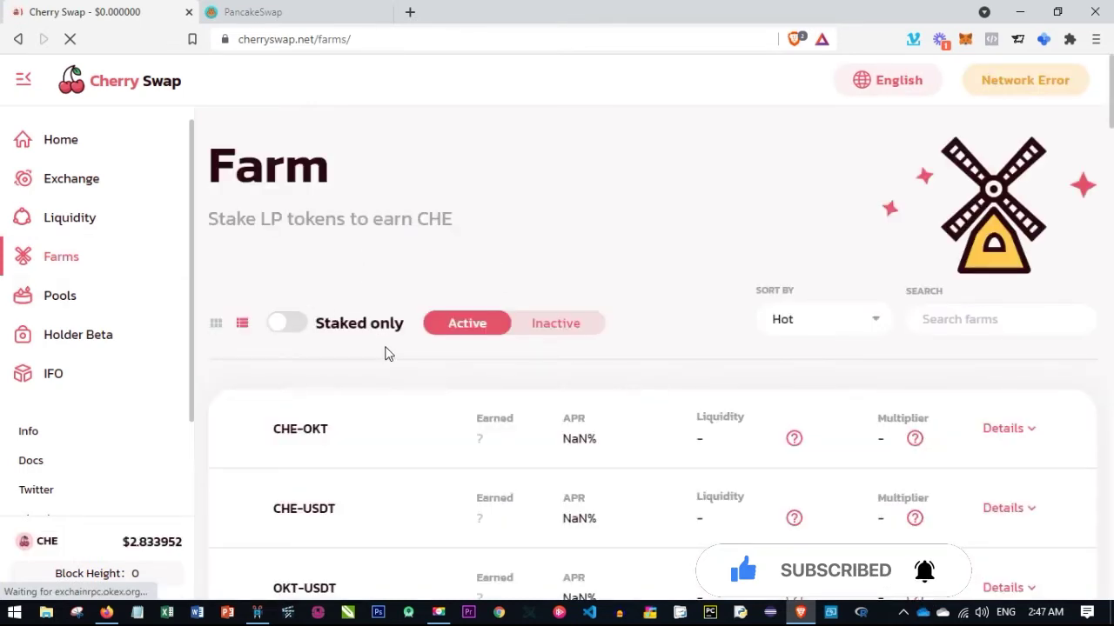
pyautogui.scroll(-2, 389, 354)
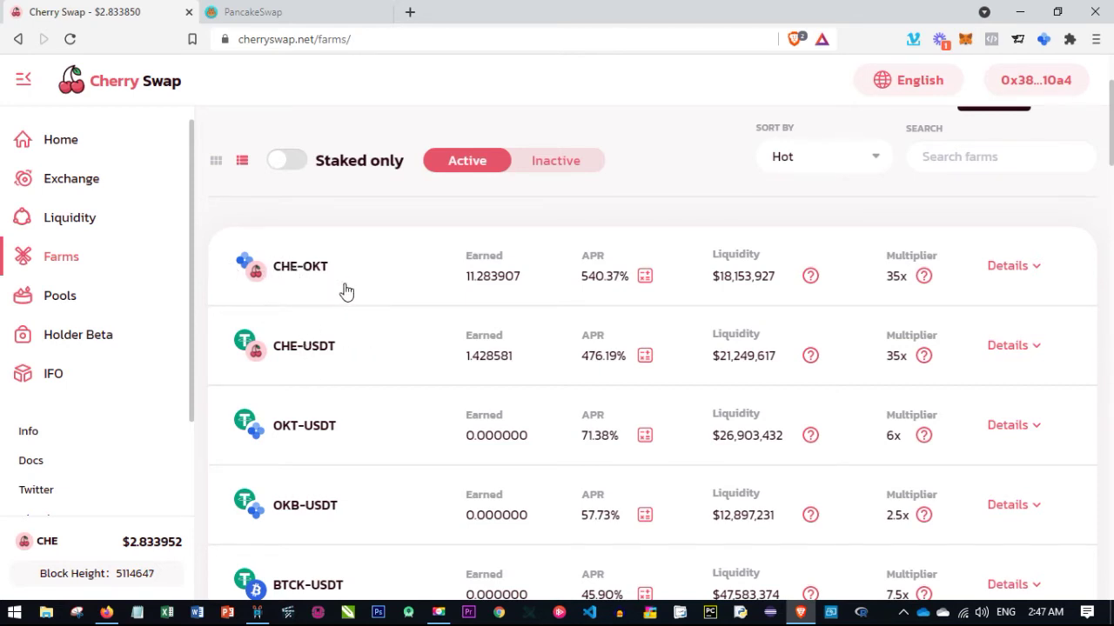
pyautogui.scroll(-1, 361, 308)
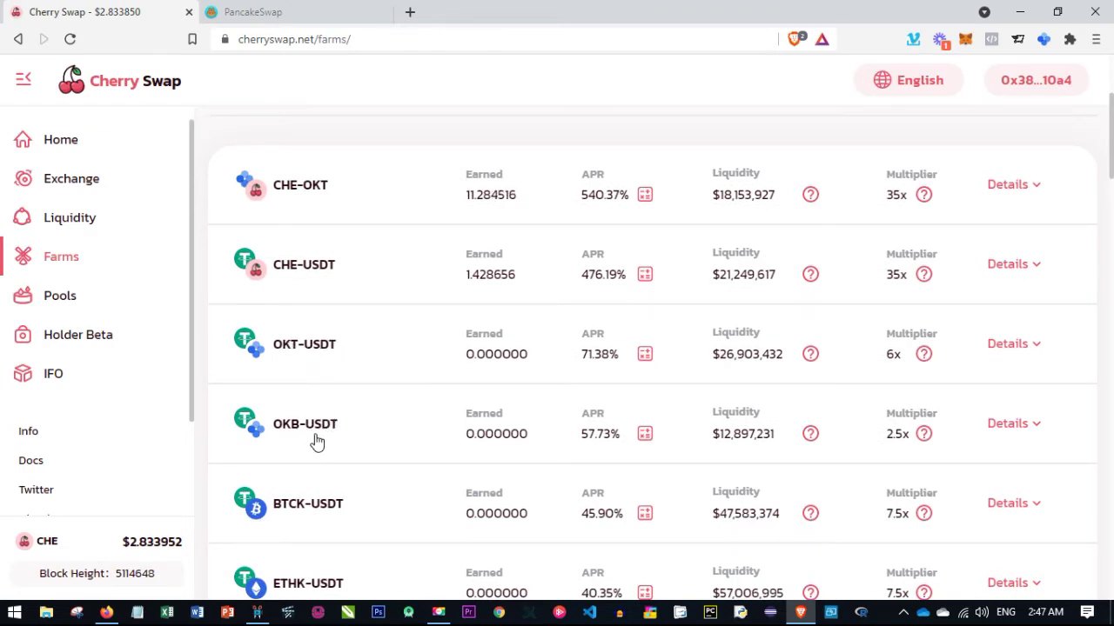
pyautogui.scroll(1, 325, 440)
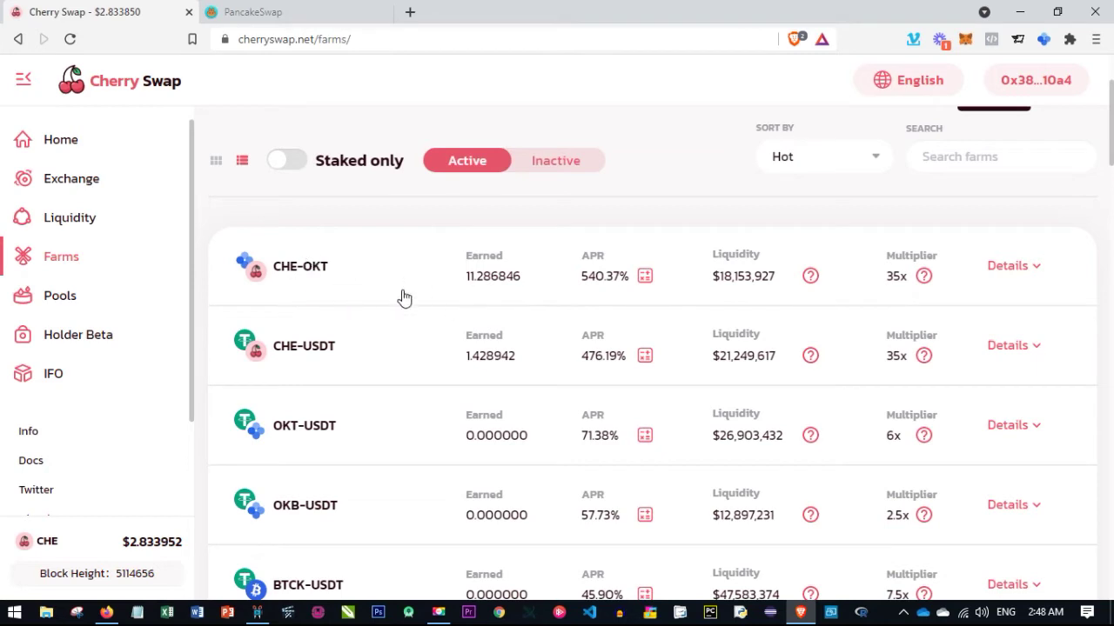
pyautogui.click(85, 223)
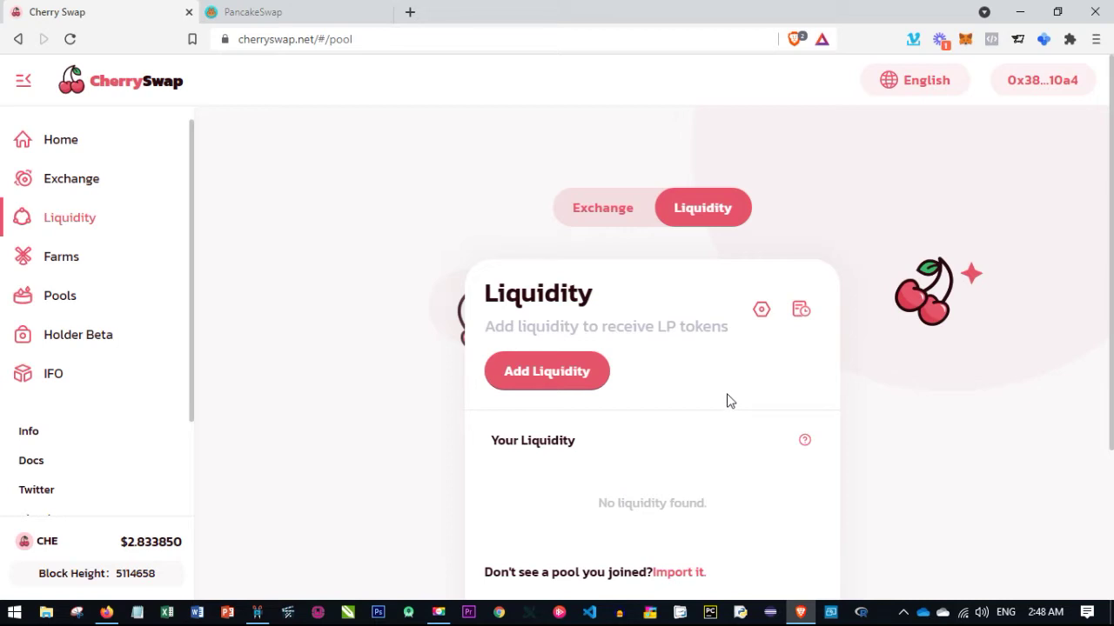
pyautogui.scroll(-1, 728, 398)
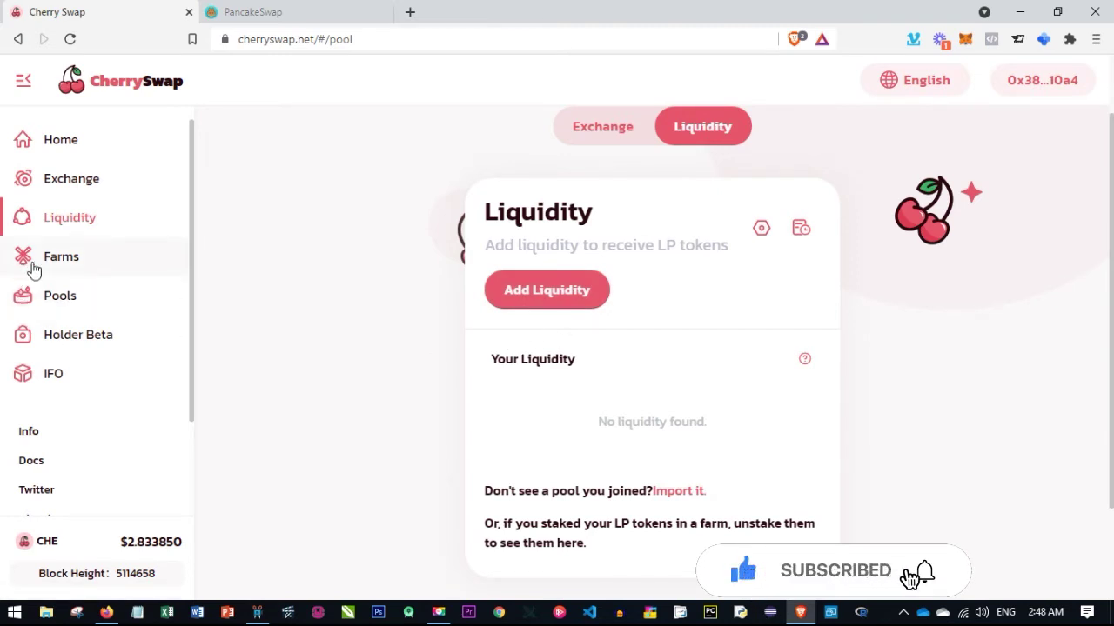
# Step: Return to the farms list and expand the details of the CHE-USDT farm
pyautogui.click(63, 264)
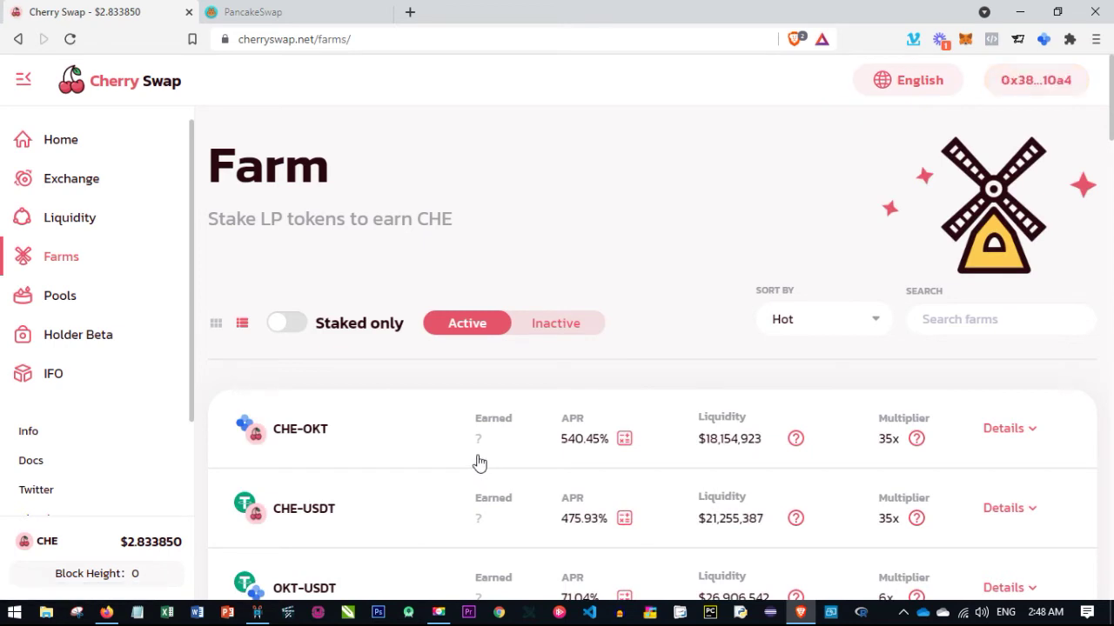
pyautogui.scroll(-1, 480, 465)
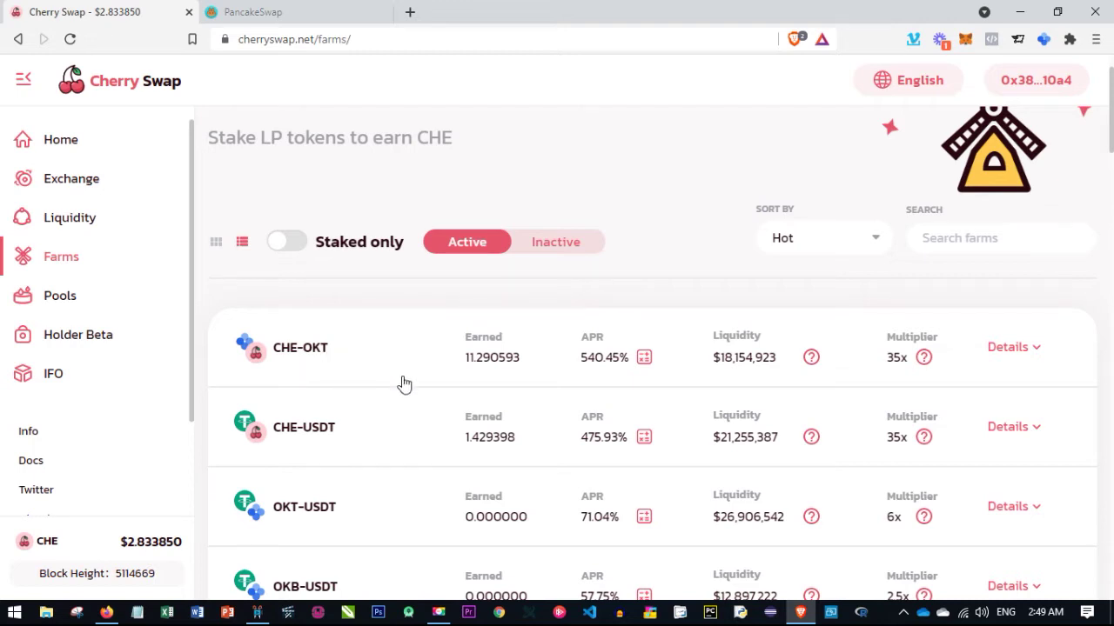
pyautogui.scroll(-2, 546, 409)
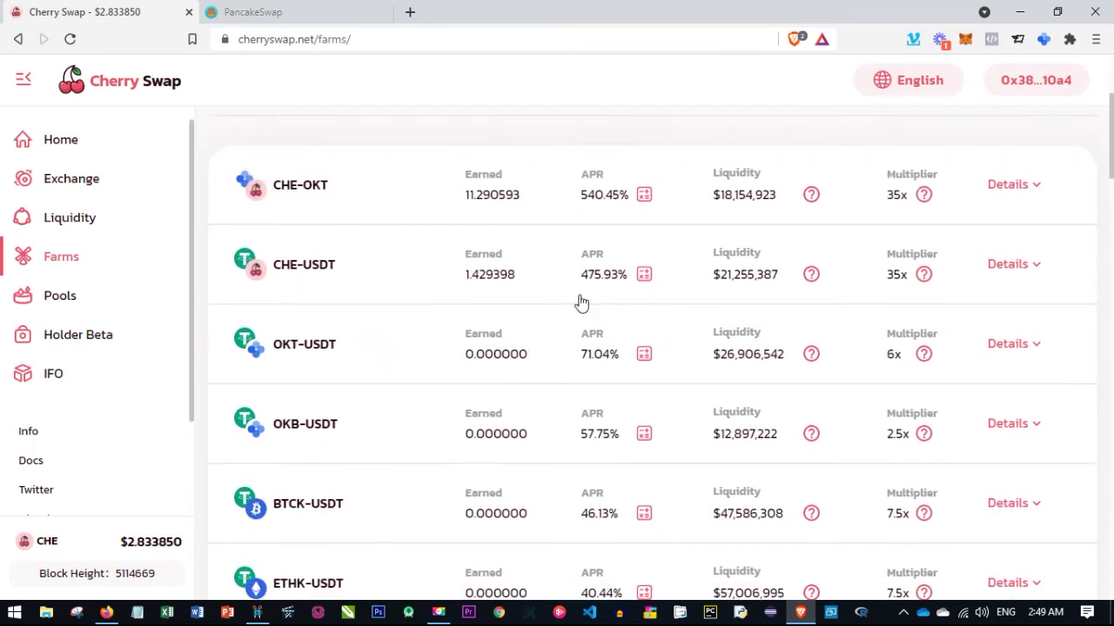
pyautogui.click(1009, 265)
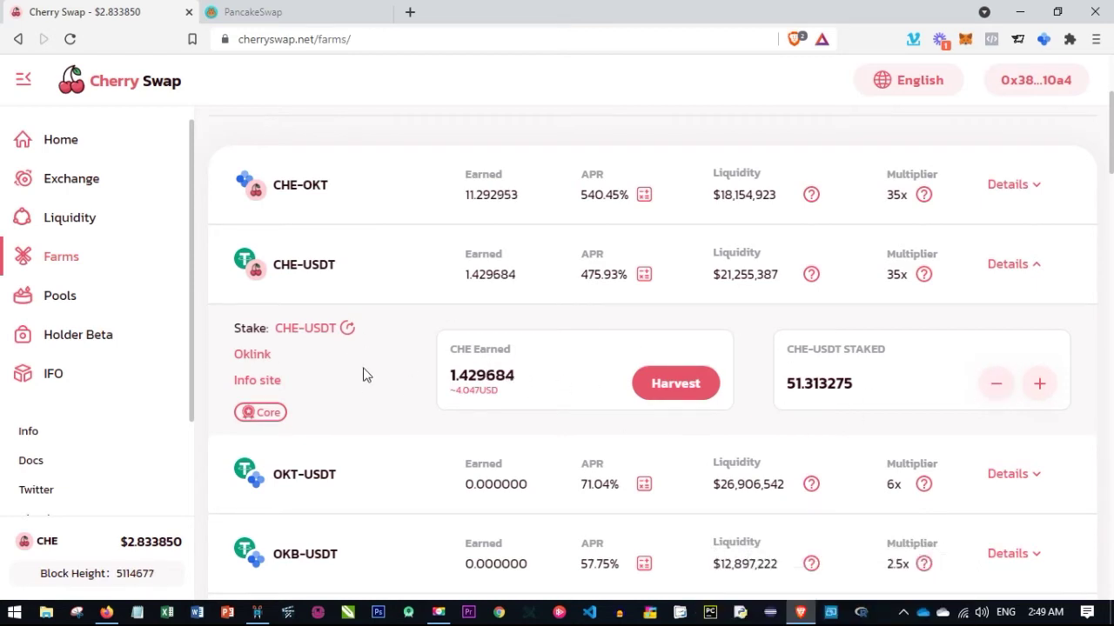
pyautogui.click(997, 384)
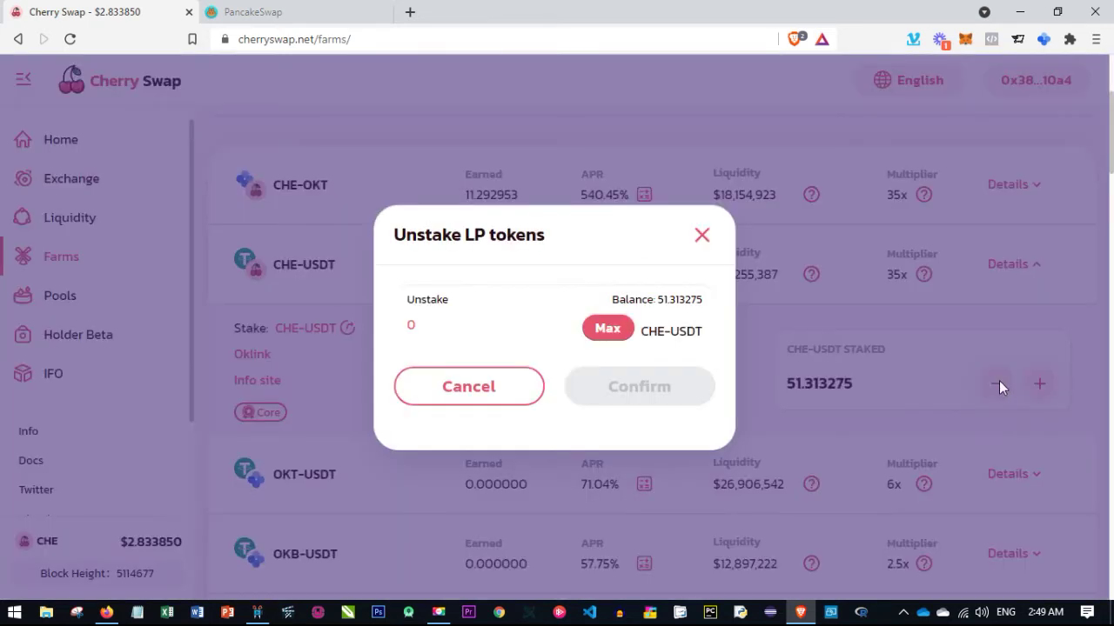
pyautogui.click(606, 330)
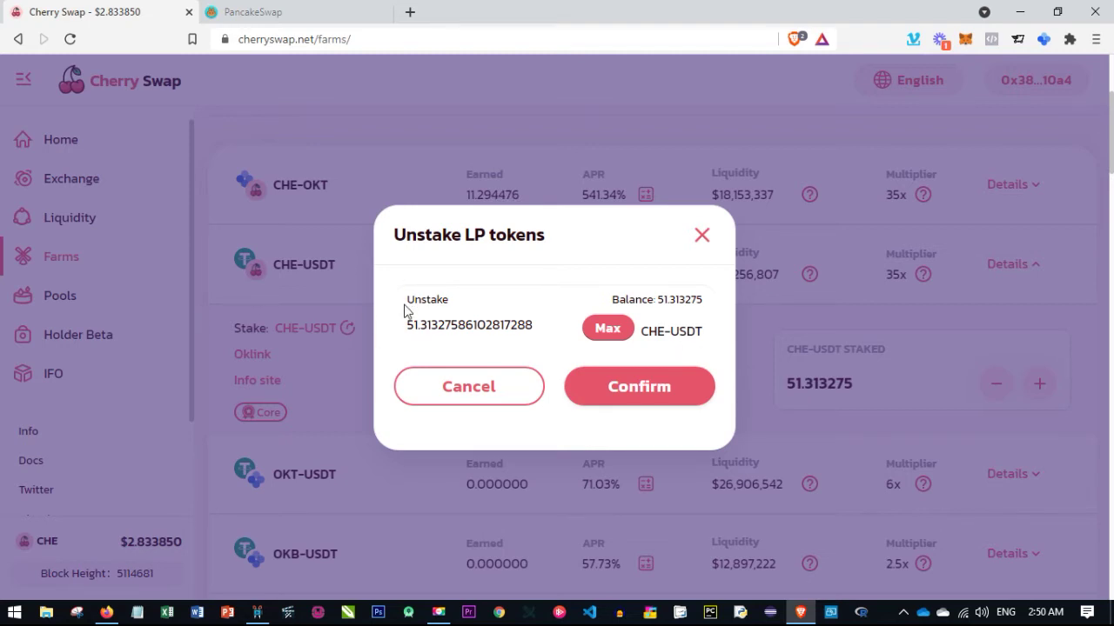
pyautogui.click(702, 235)
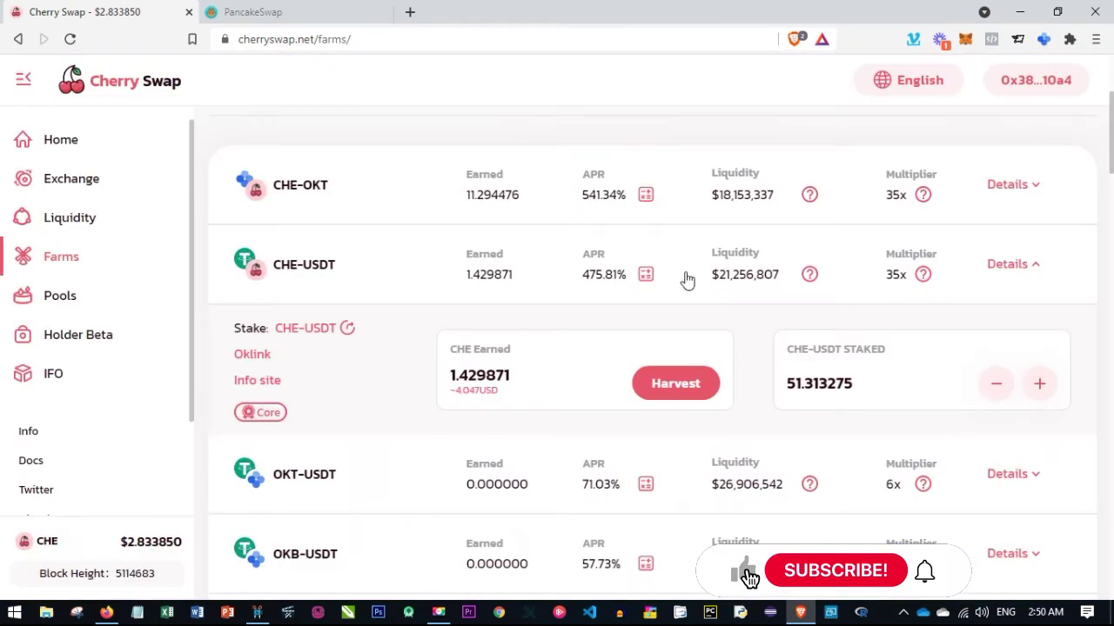
pyautogui.click(1040, 385)
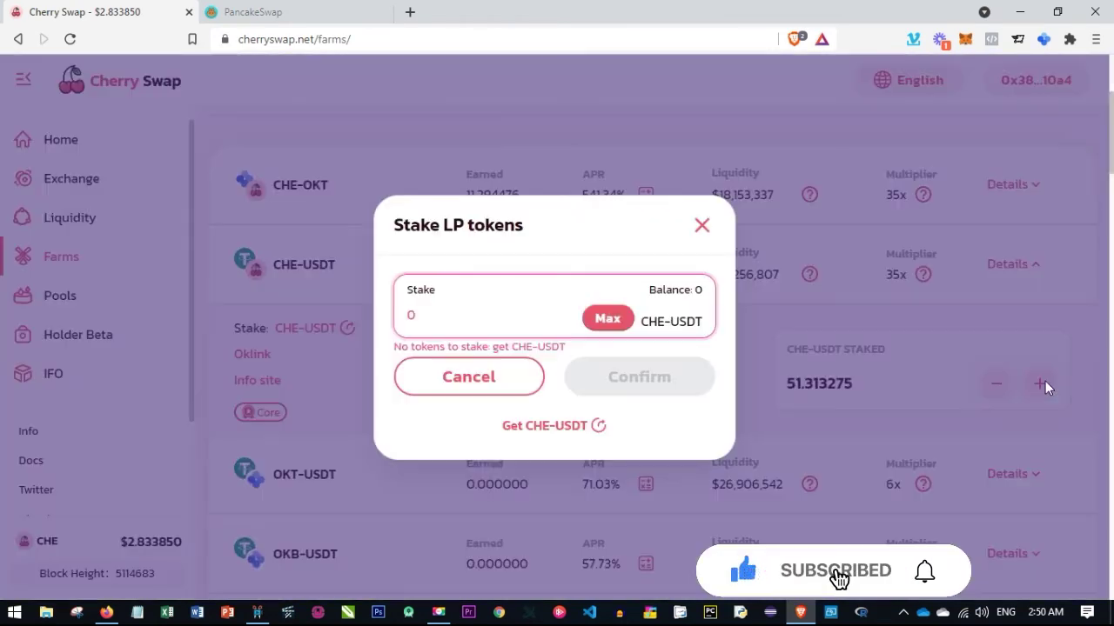
pyautogui.click(700, 228)
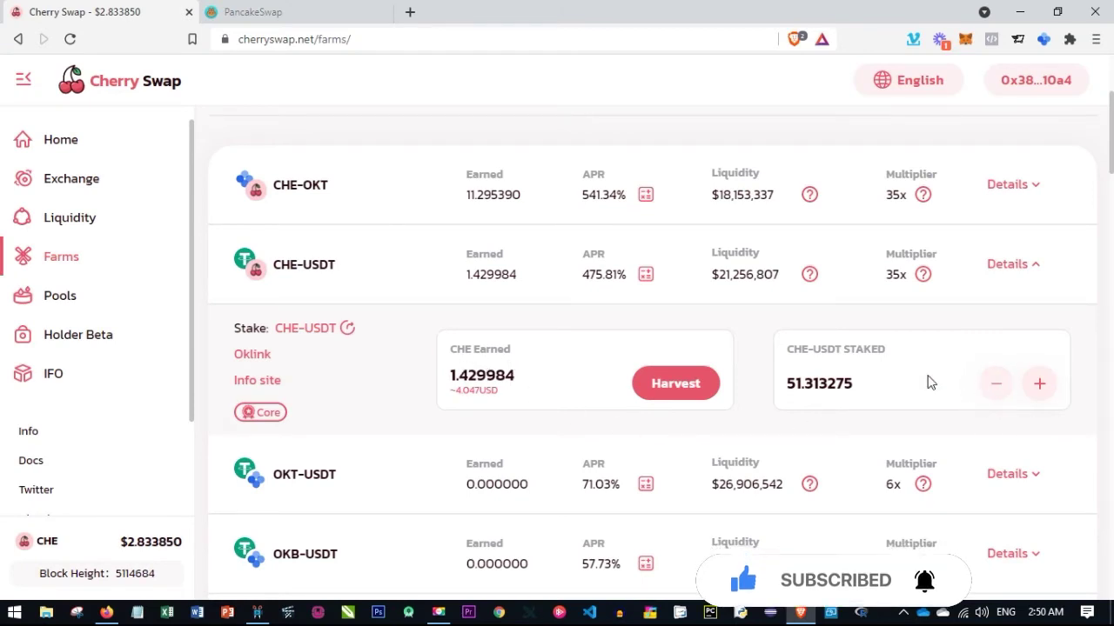
# Step: Unstake the maximum amount of CHE-USDT LP tokens from the farm and confirm the withdrawal transaction in the wallet
pyautogui.click(996, 386)
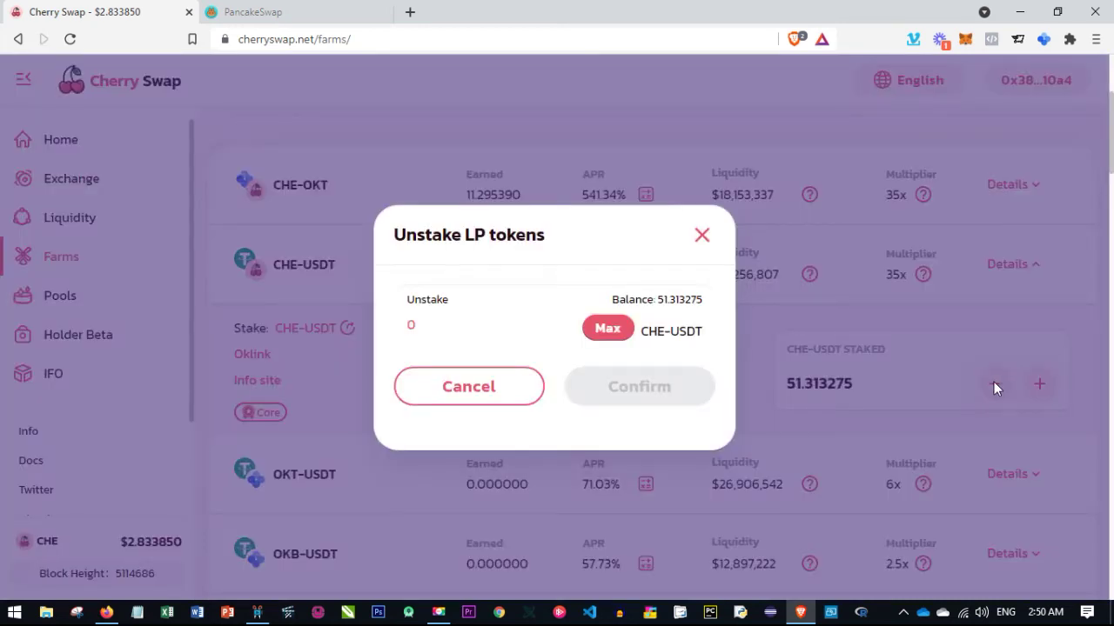
pyautogui.click(595, 329)
pyautogui.click(600, 388)
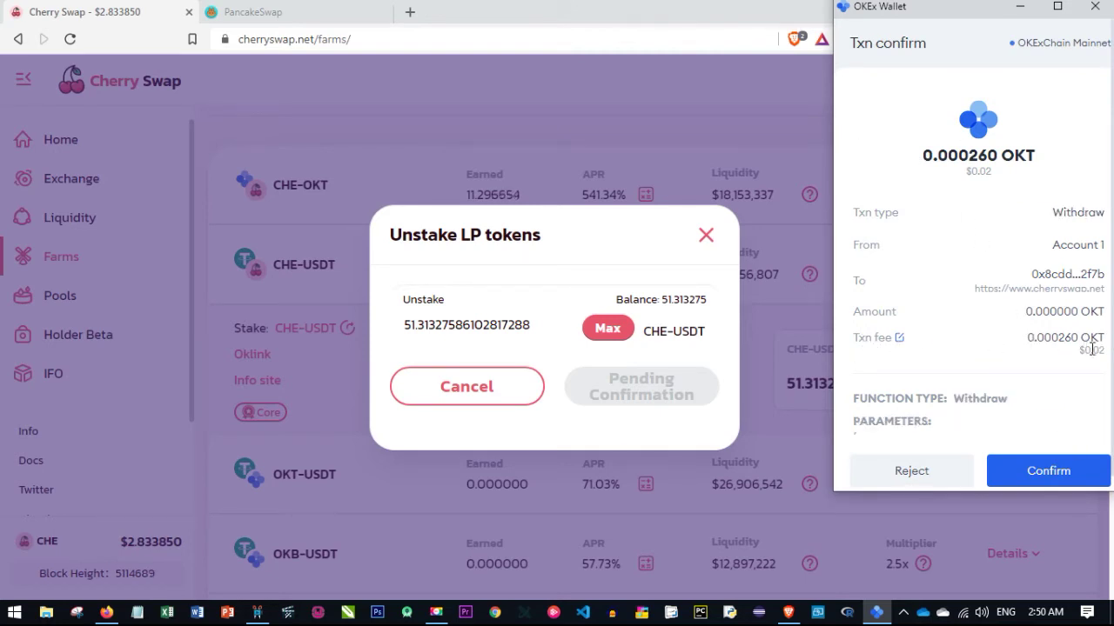
pyautogui.click(1064, 471)
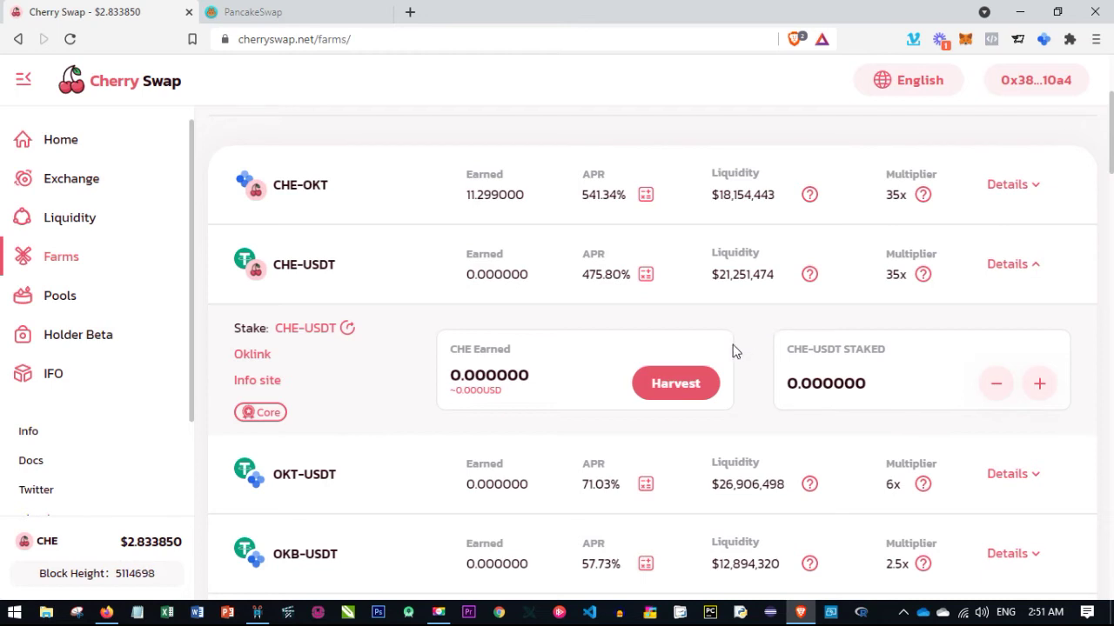
# Step: Check the CHE and Che-LP token balances in the wallet extension's asset list
pyautogui.click(1042, 45)
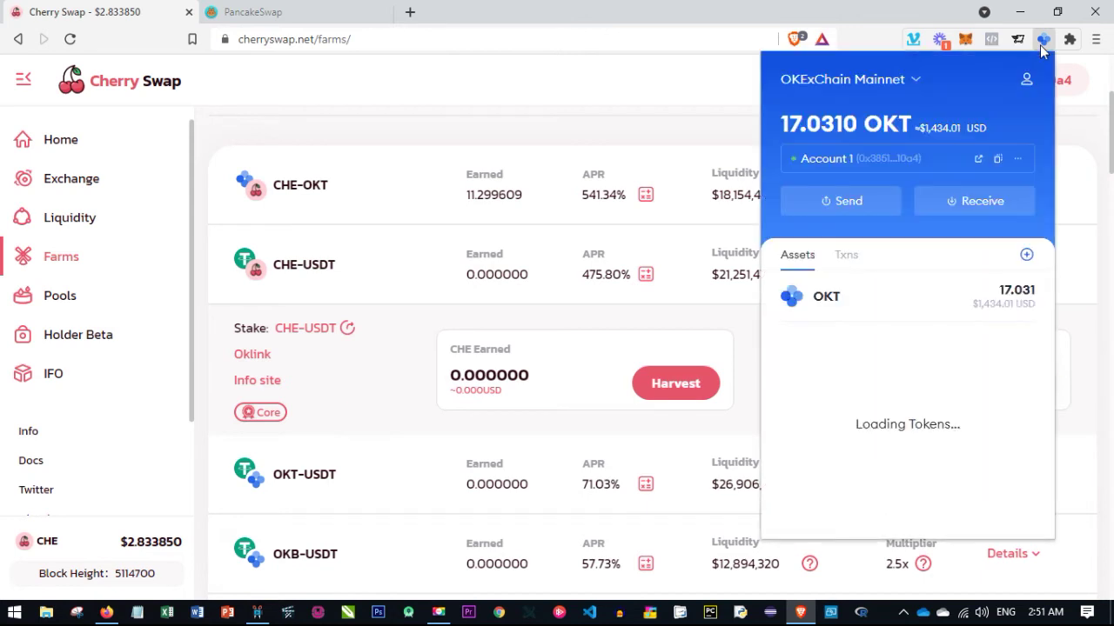
pyautogui.scroll(-1, 981, 327)
pyautogui.scroll(-1, 981, 326)
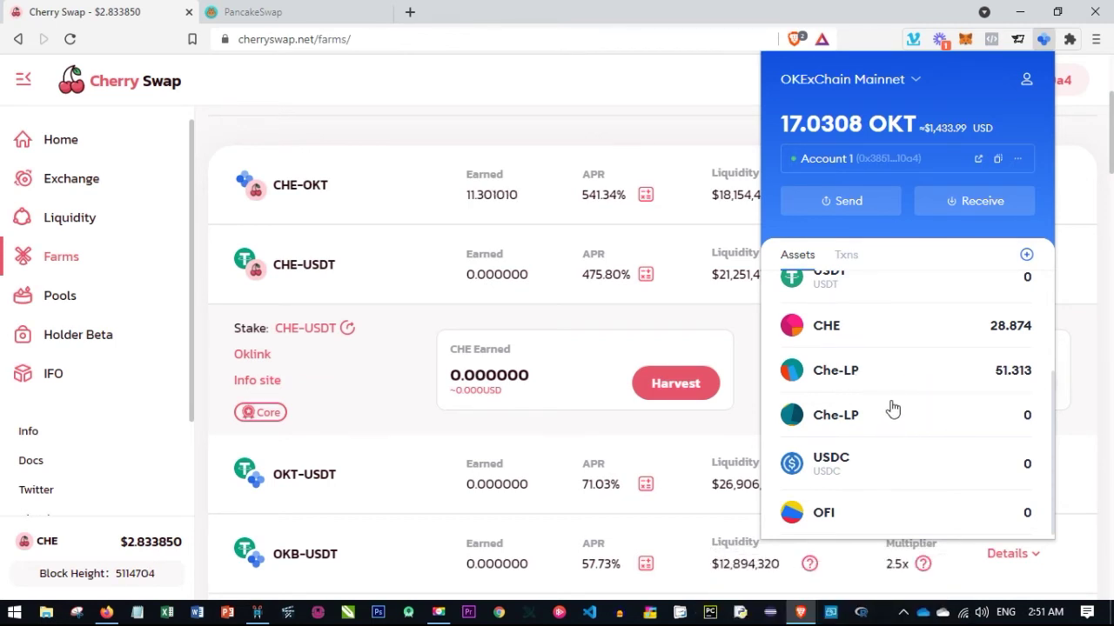
pyautogui.scroll(2, 947, 421)
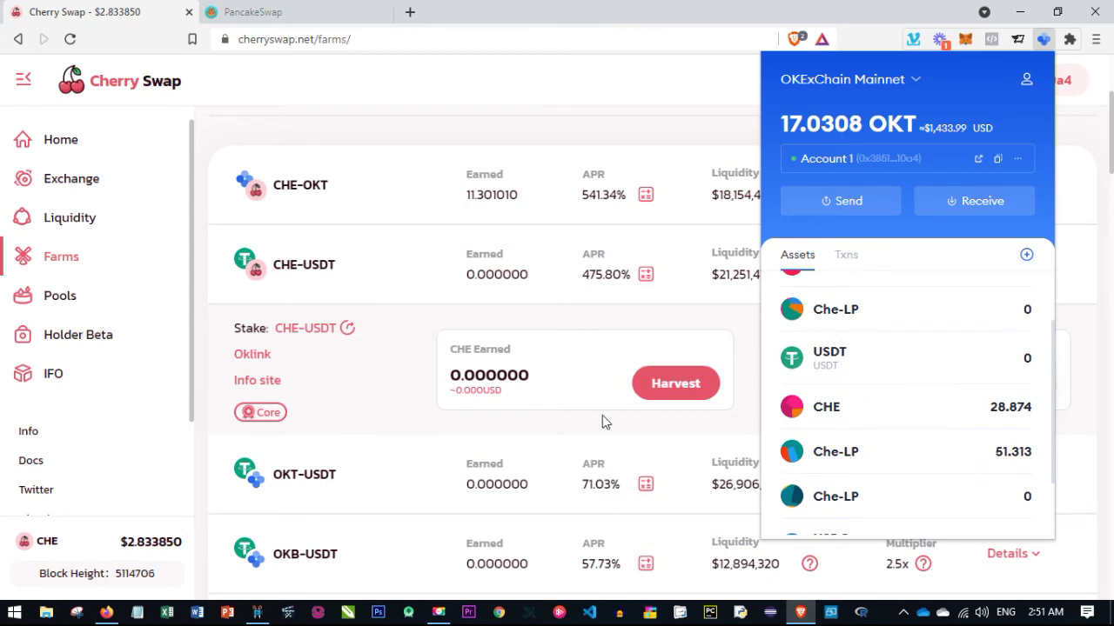
pyautogui.click(304, 137)
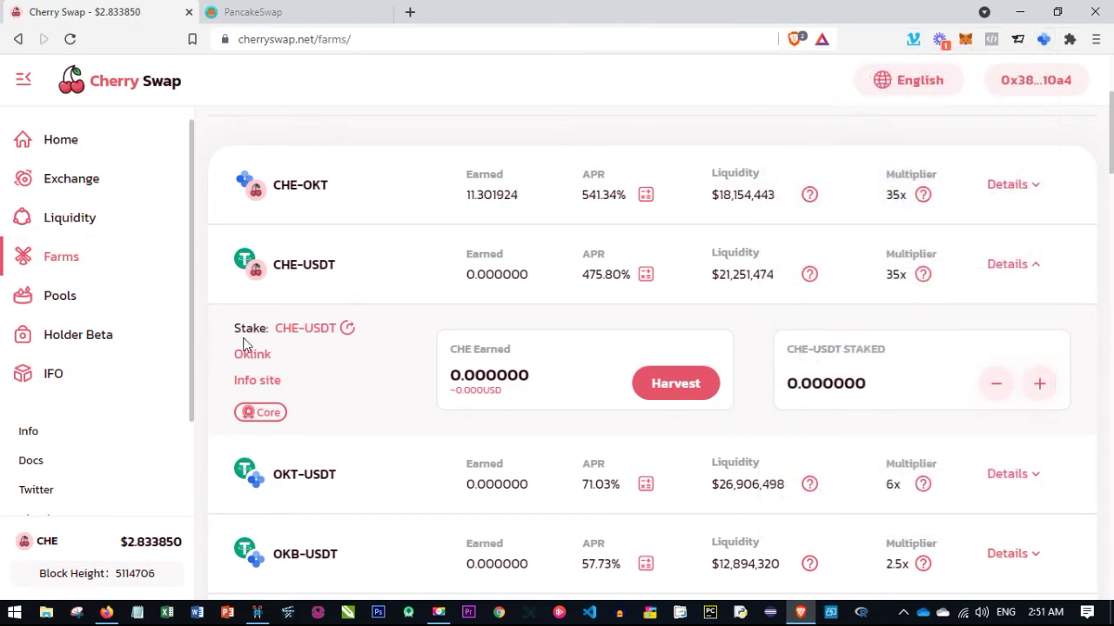
# Step: Expand the USDT/CHE position under Your Liquidity and open its Remove Liquidity form
pyautogui.click(69, 222)
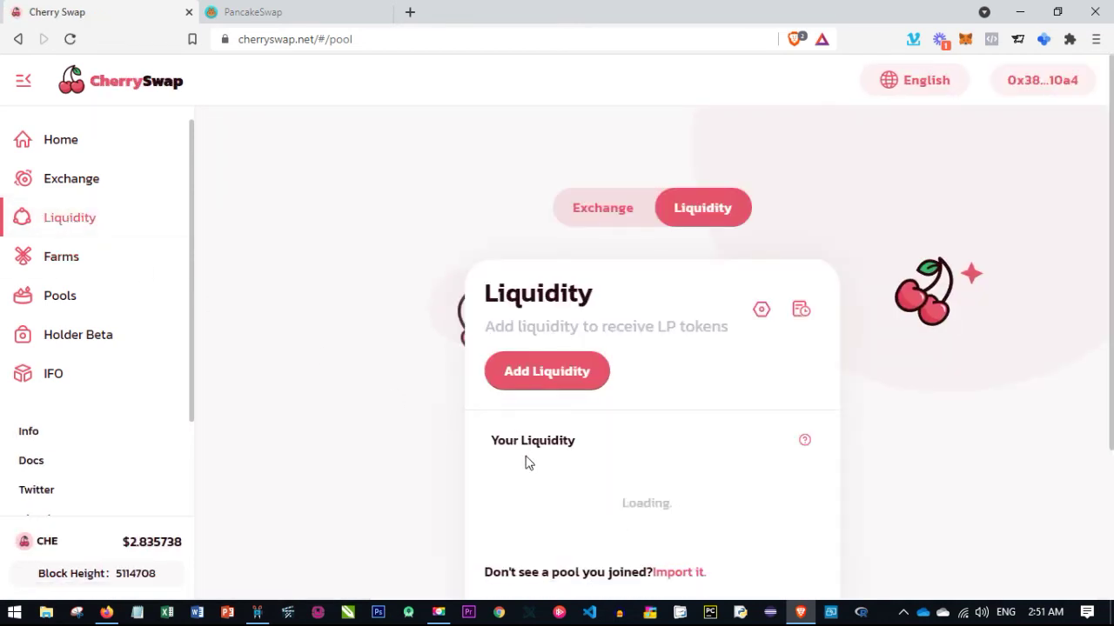
pyautogui.scroll(-1, 526, 463)
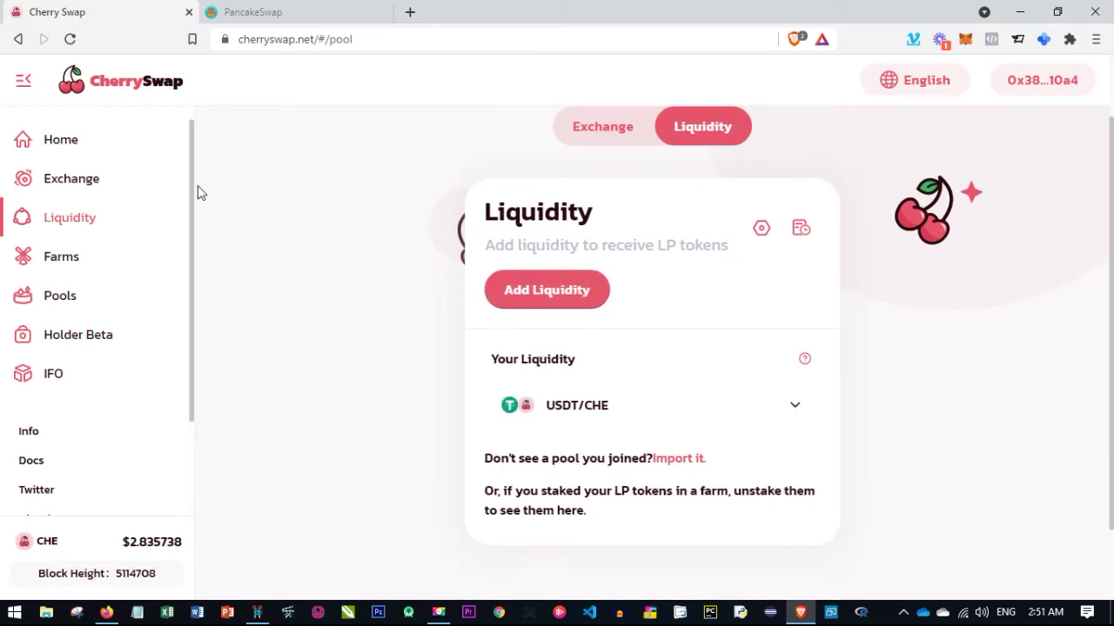
pyautogui.click(798, 407)
pyautogui.scroll(-1, 722, 414)
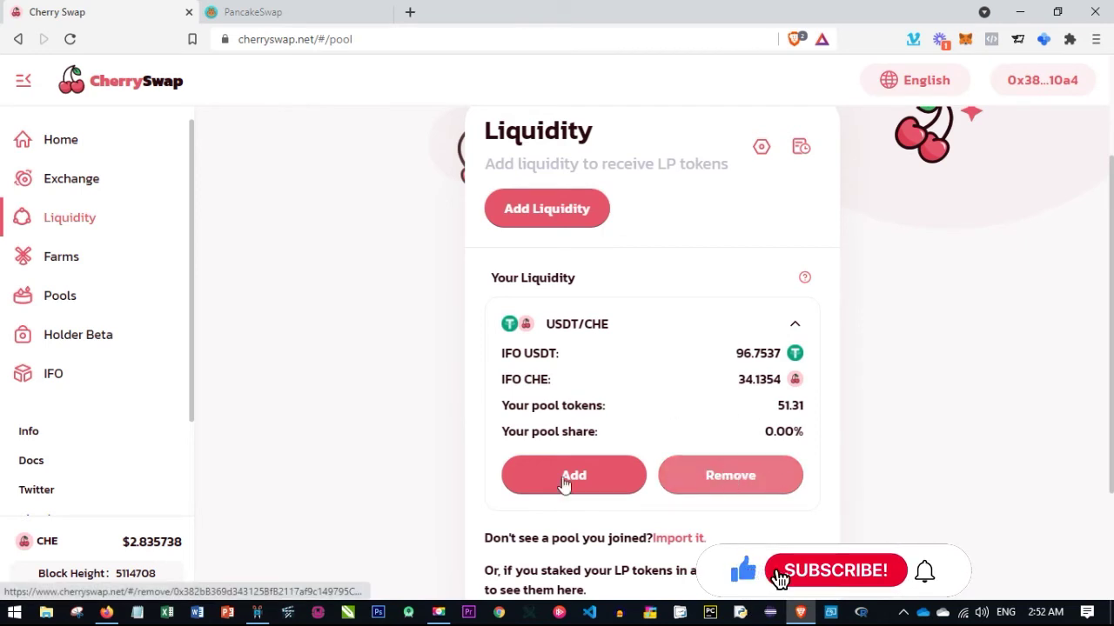
pyautogui.click(741, 483)
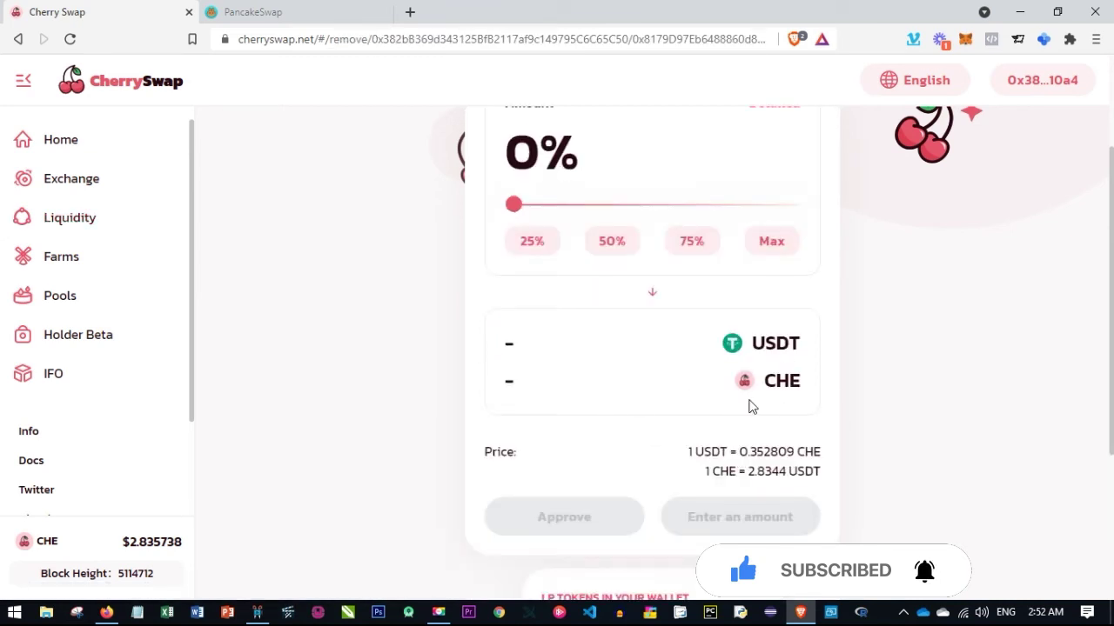
pyautogui.scroll(2, 713, 341)
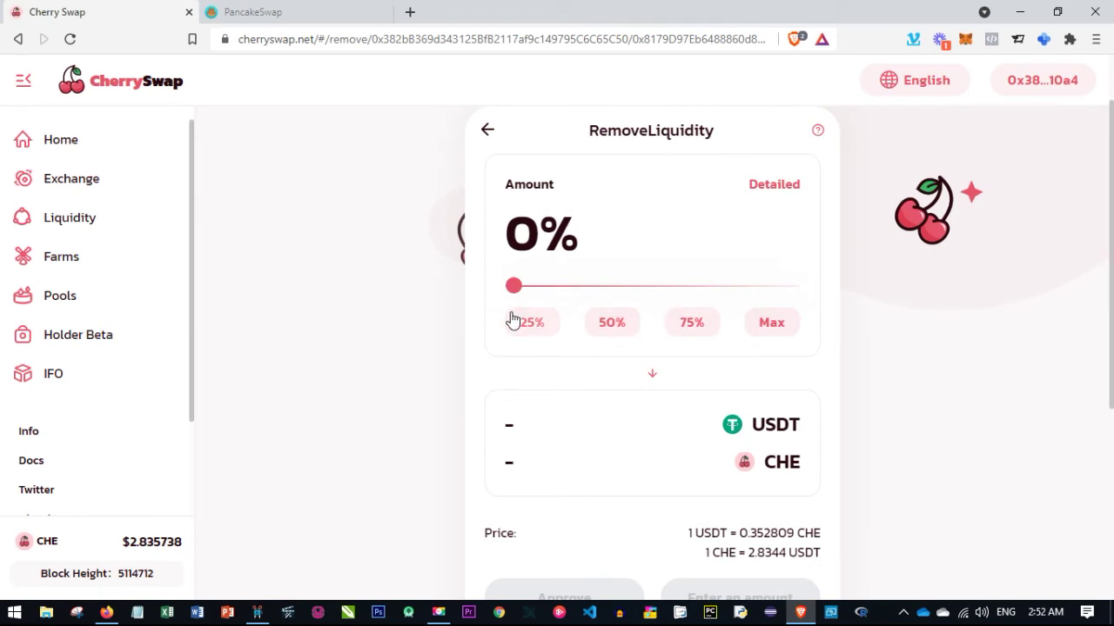
# Step: Set the USDT/CHE liquidity removal amount to the maximum and check the USDT and CHE balances in the wallet extension
pyautogui.click(774, 323)
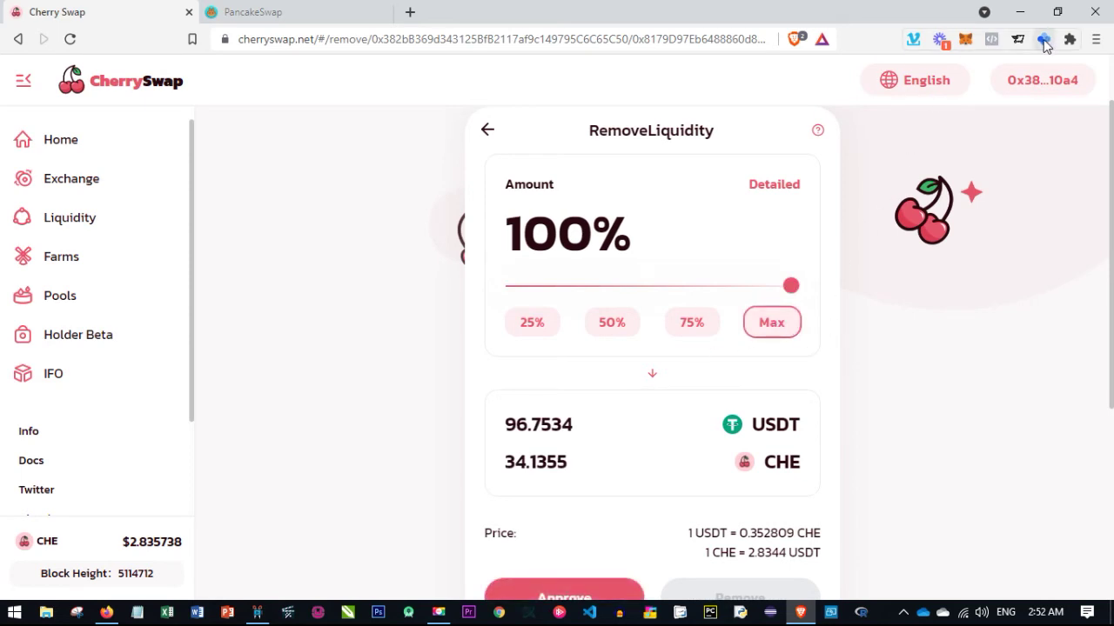
pyautogui.click(1043, 40)
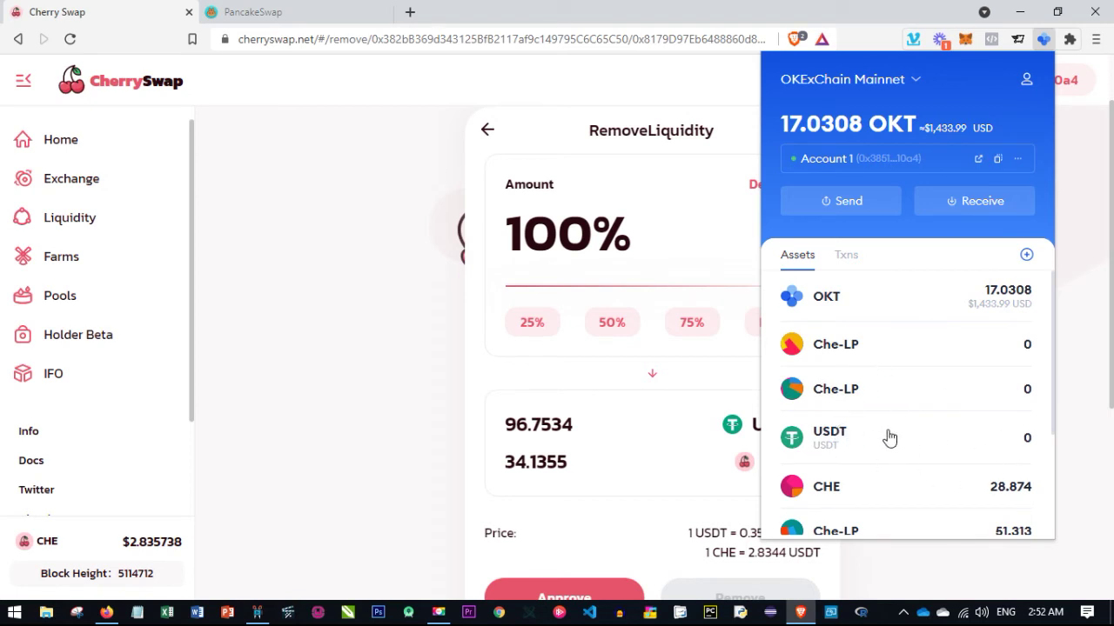
pyautogui.scroll(-1, 916, 448)
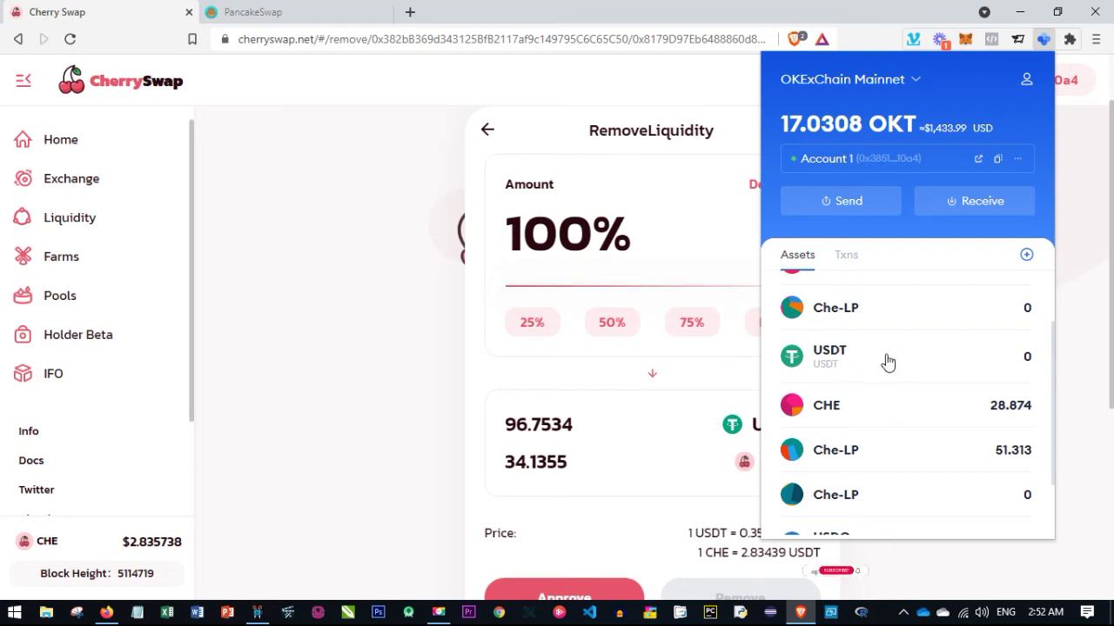
pyautogui.click(343, 397)
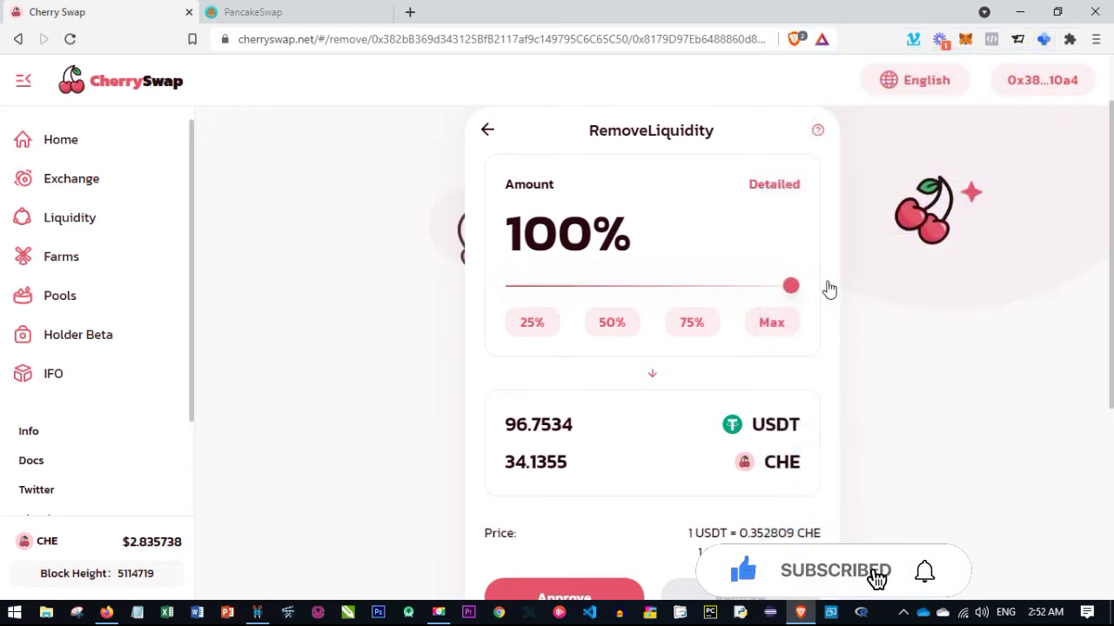
# Step: Approve the USDT/CHE liquidity removal and sign the signature request in the OKEx Wallet
pyautogui.scroll(-1, 773, 234)
pyautogui.scroll(-1, 604, 450)
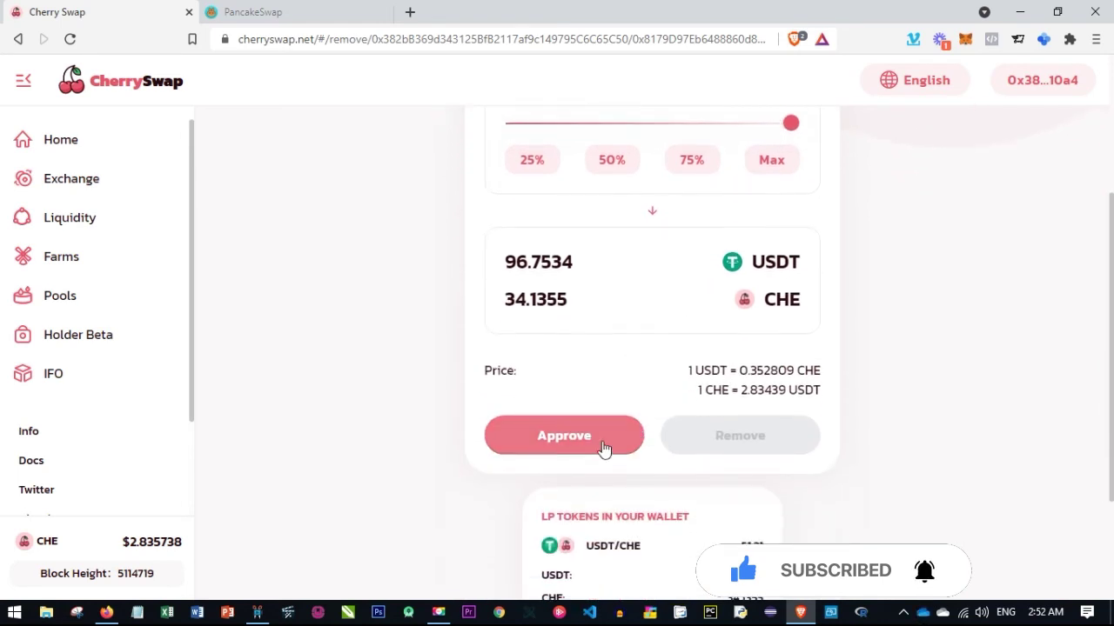
pyautogui.click(553, 437)
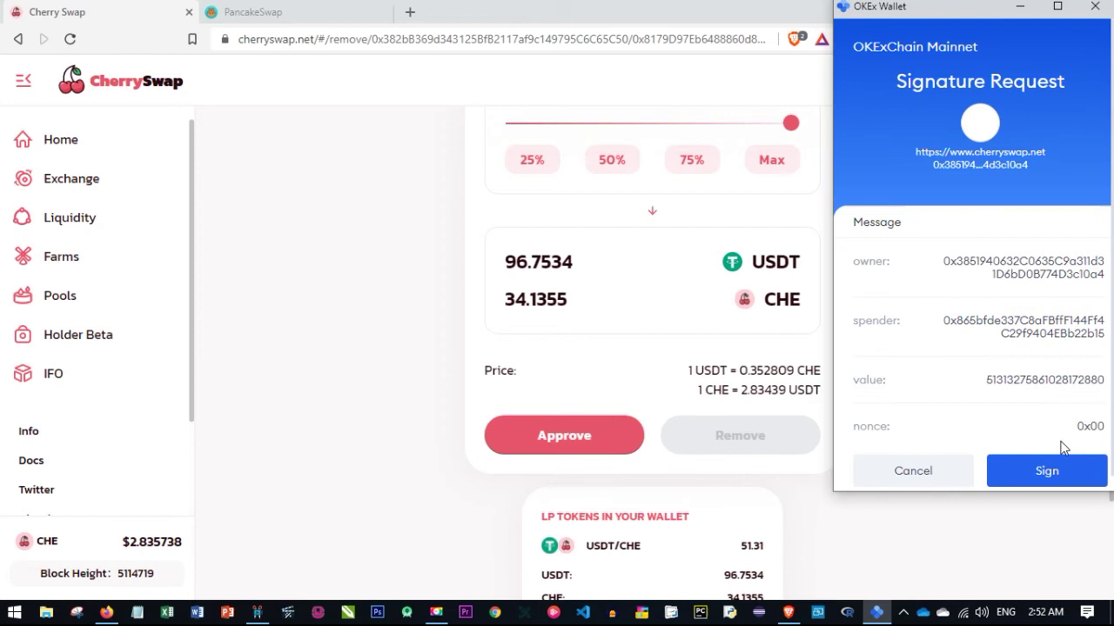
pyautogui.scroll(-1, 1020, 439)
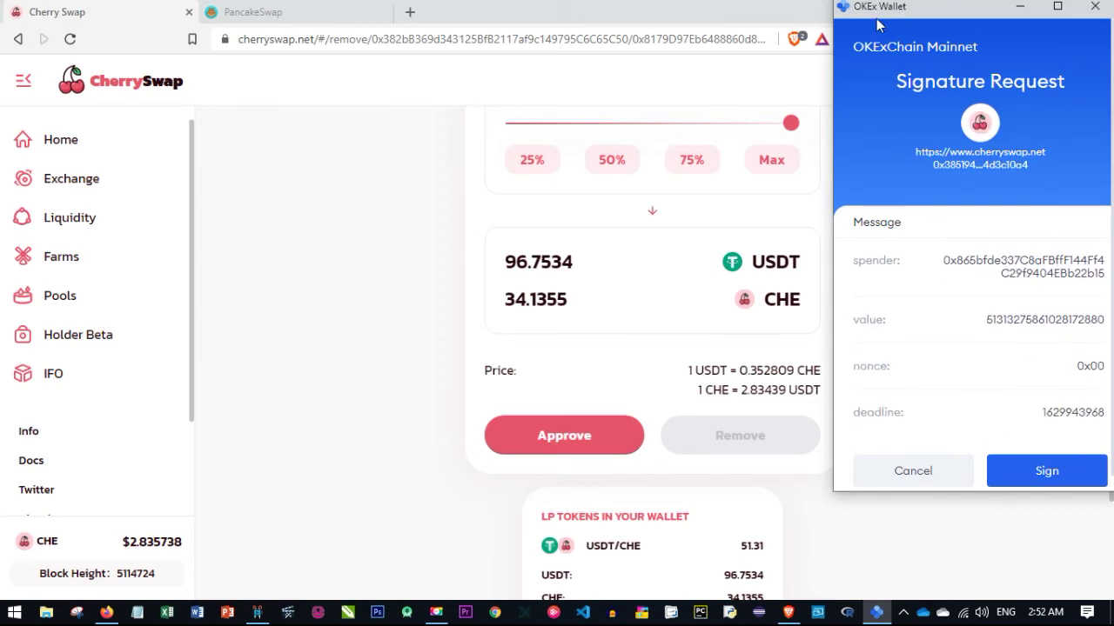
pyautogui.click(1054, 472)
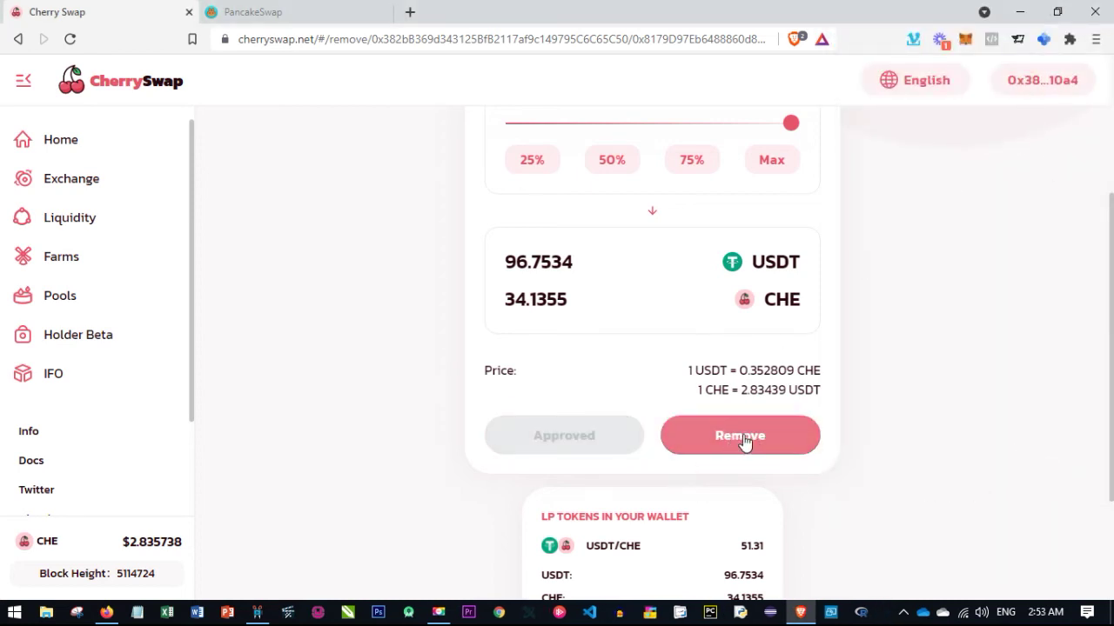
# Step: Remove the approved USDT/CHE liquidity, confirm the transaction in the wallet and close the submission notice
pyautogui.scroll(-1, 741, 440)
pyautogui.click(735, 358)
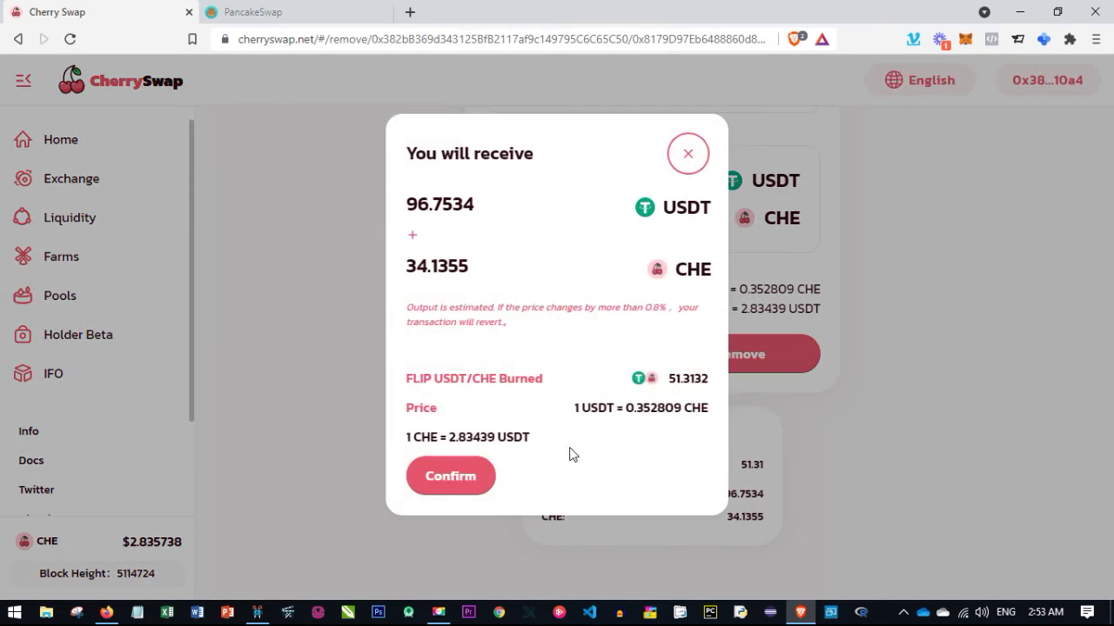
pyautogui.click(424, 487)
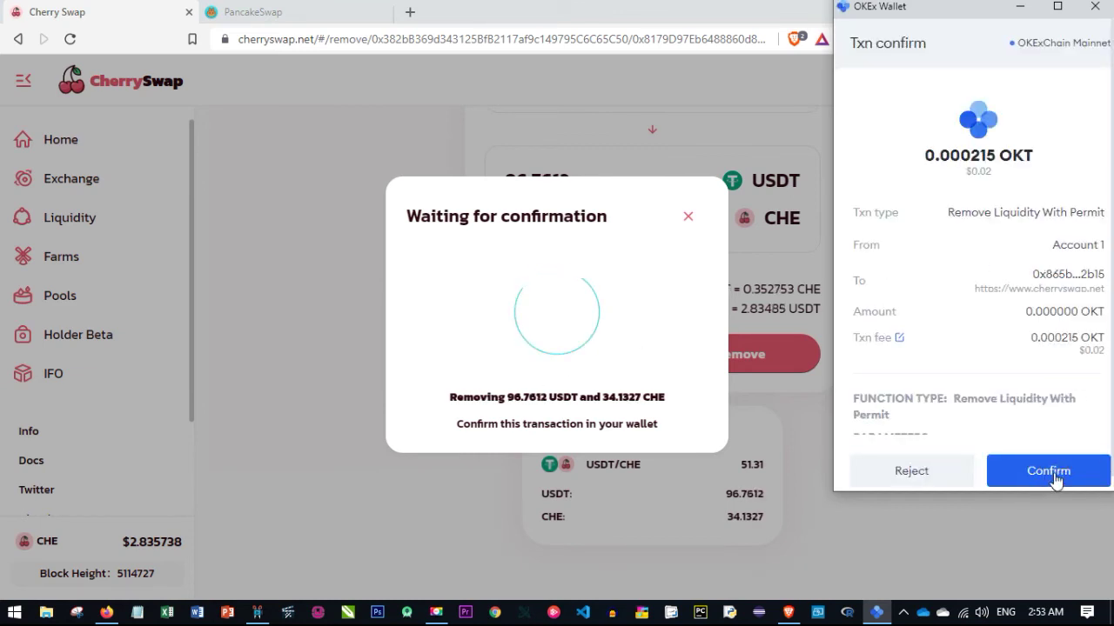
pyautogui.click(1024, 478)
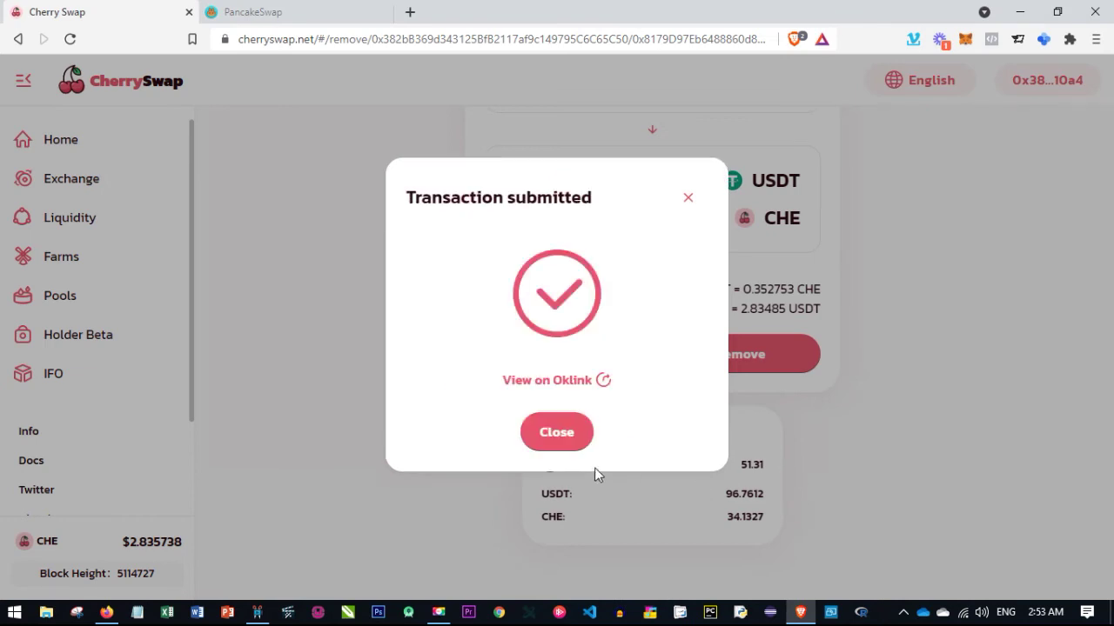
pyautogui.click(557, 432)
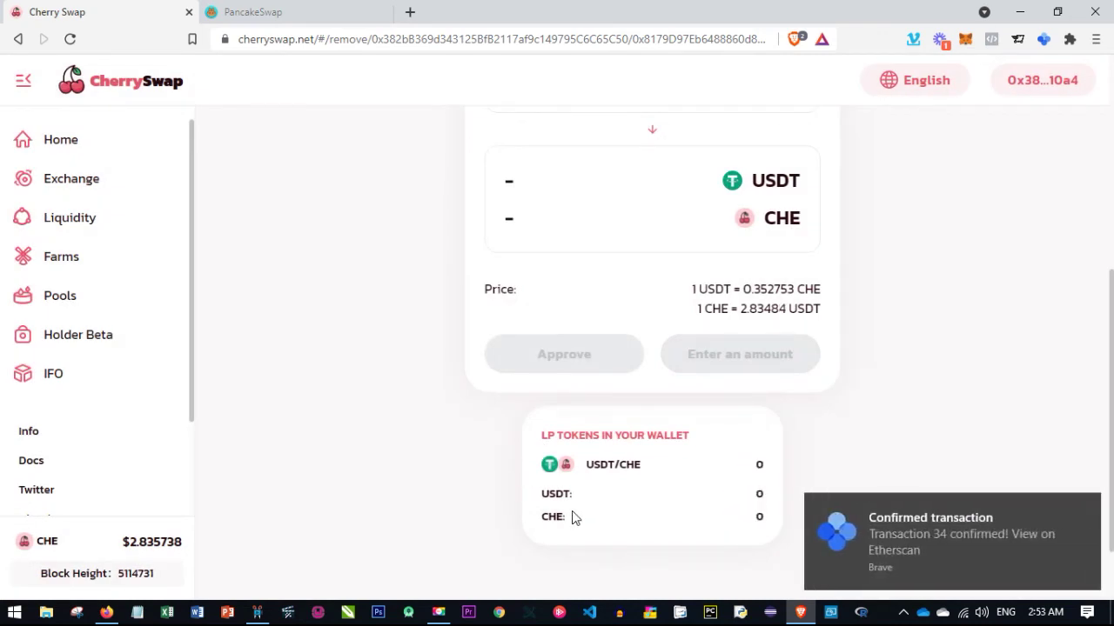
# Step: Check the USDT, CHE and Che-LP balances in the wallet extension's asset list
pyautogui.click(1043, 39)
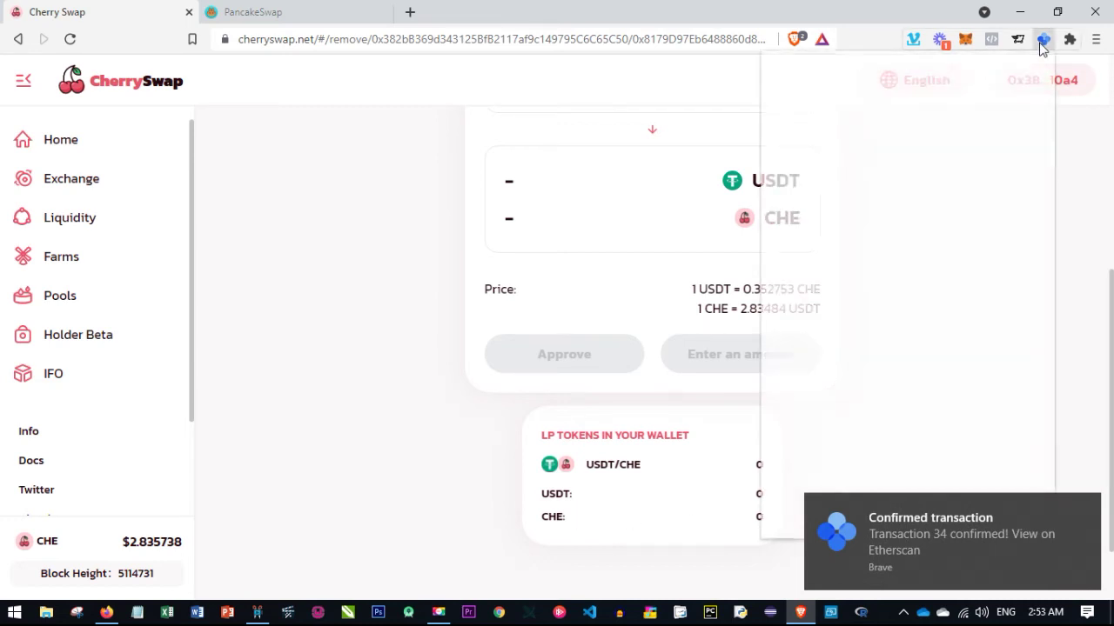
pyautogui.scroll(-2, 980, 392)
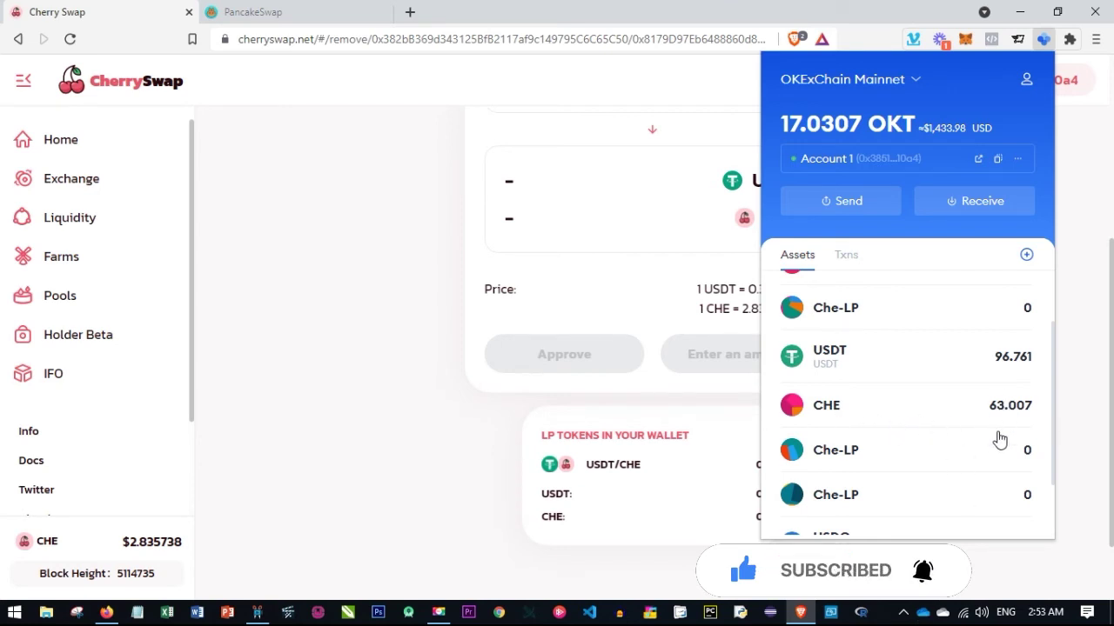
pyautogui.scroll(-1, 997, 440)
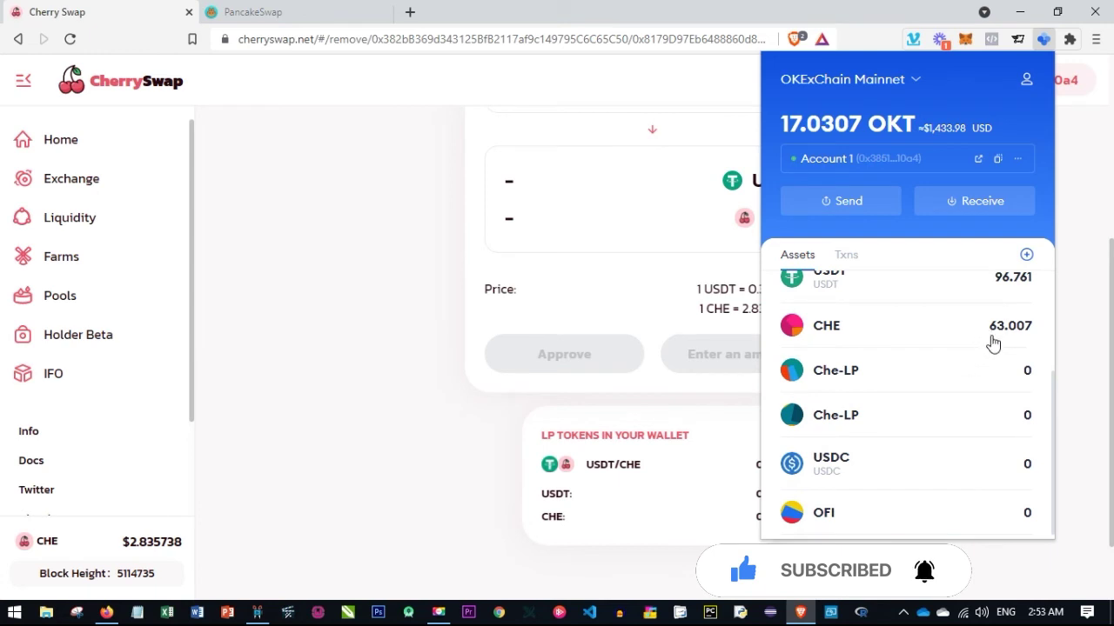
pyautogui.scroll(1, 987, 396)
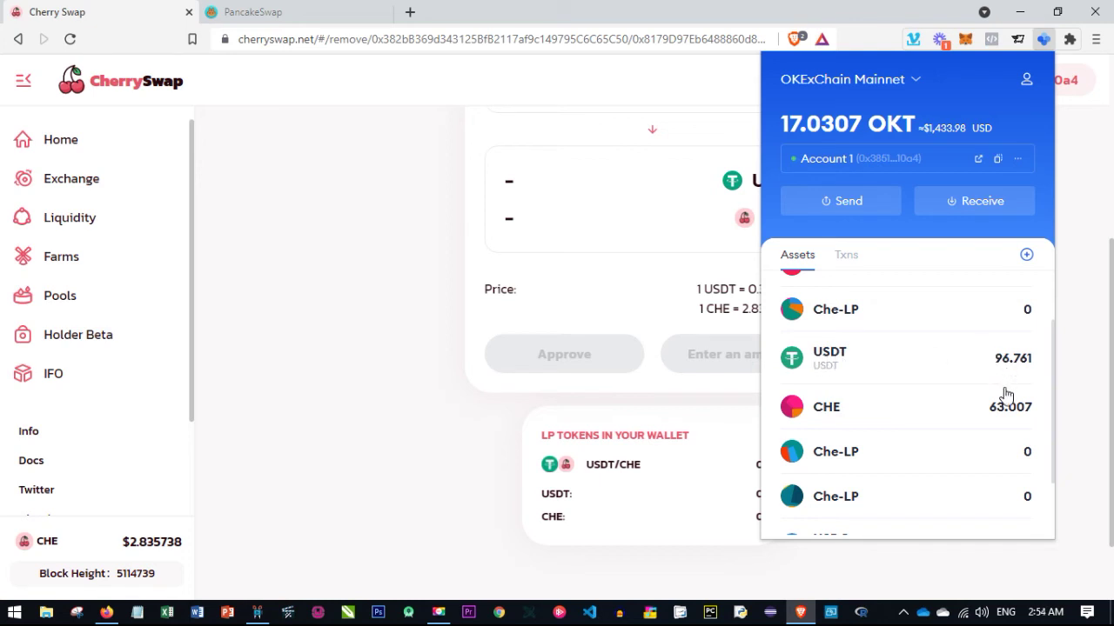
pyautogui.click(356, 397)
# Step: Go to the farms list and expand the CHE-OKT farm's details to view its earned CHE and staked amount
pyautogui.click(62, 259)
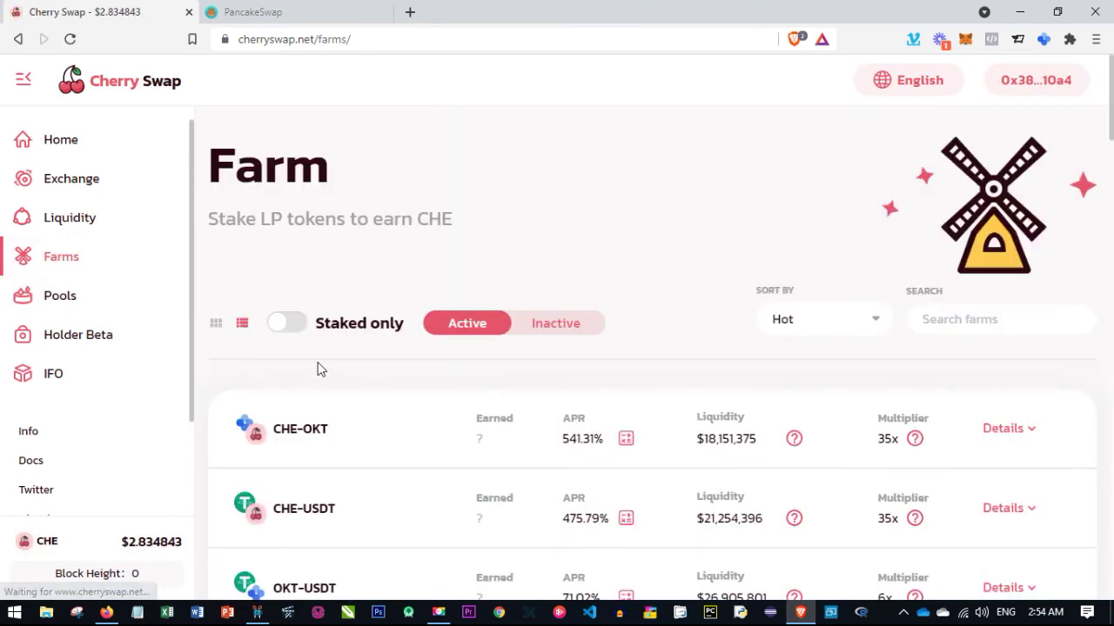
pyautogui.scroll(-2, 259, 396)
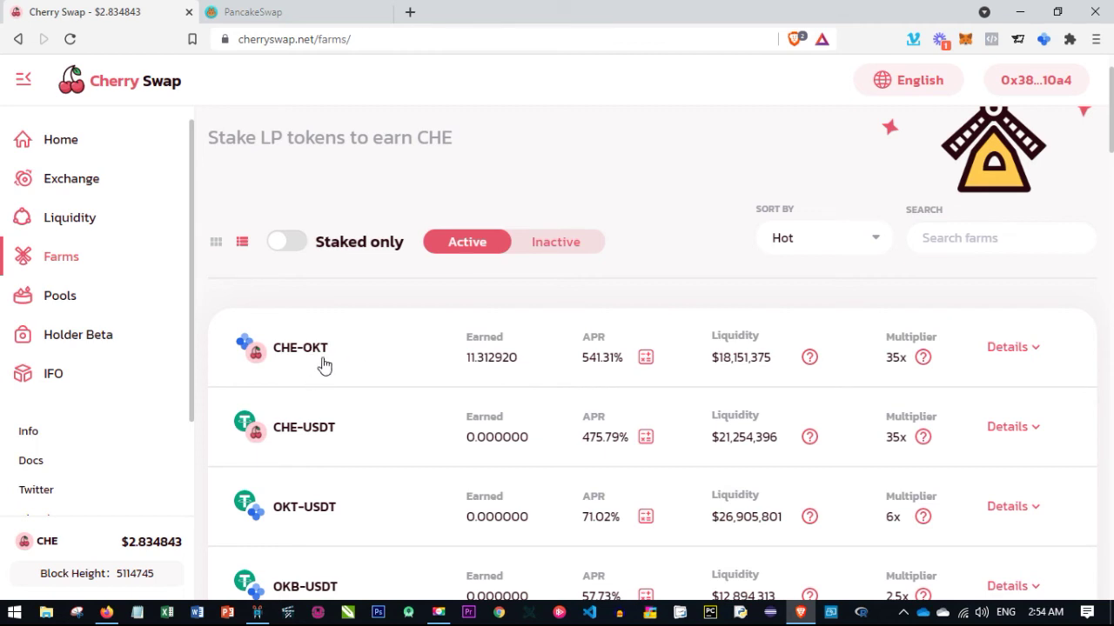
pyautogui.click(1034, 353)
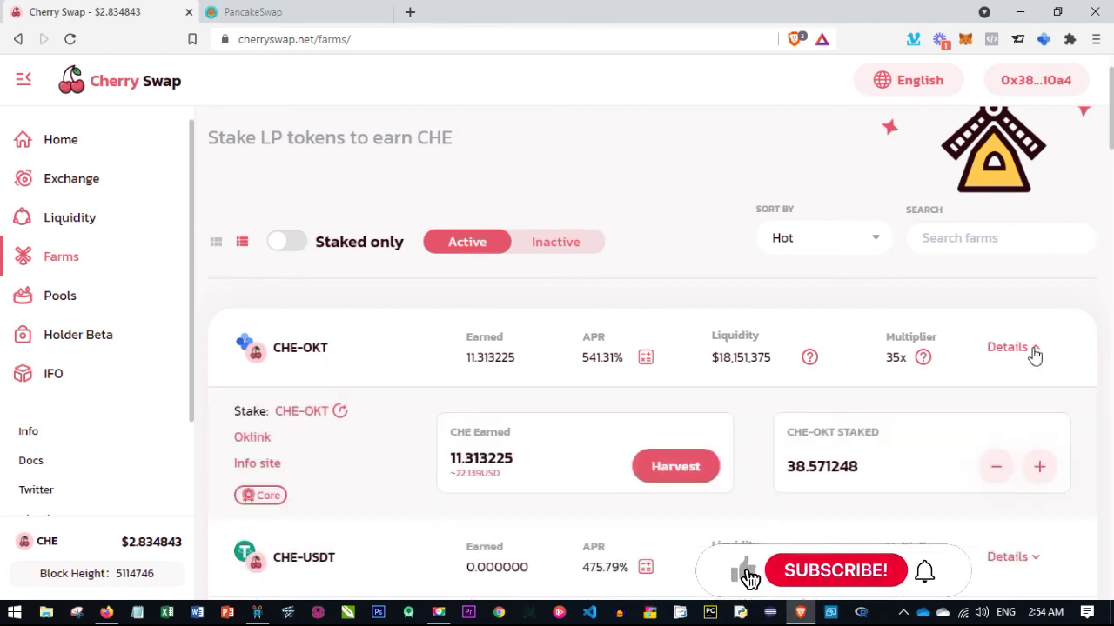
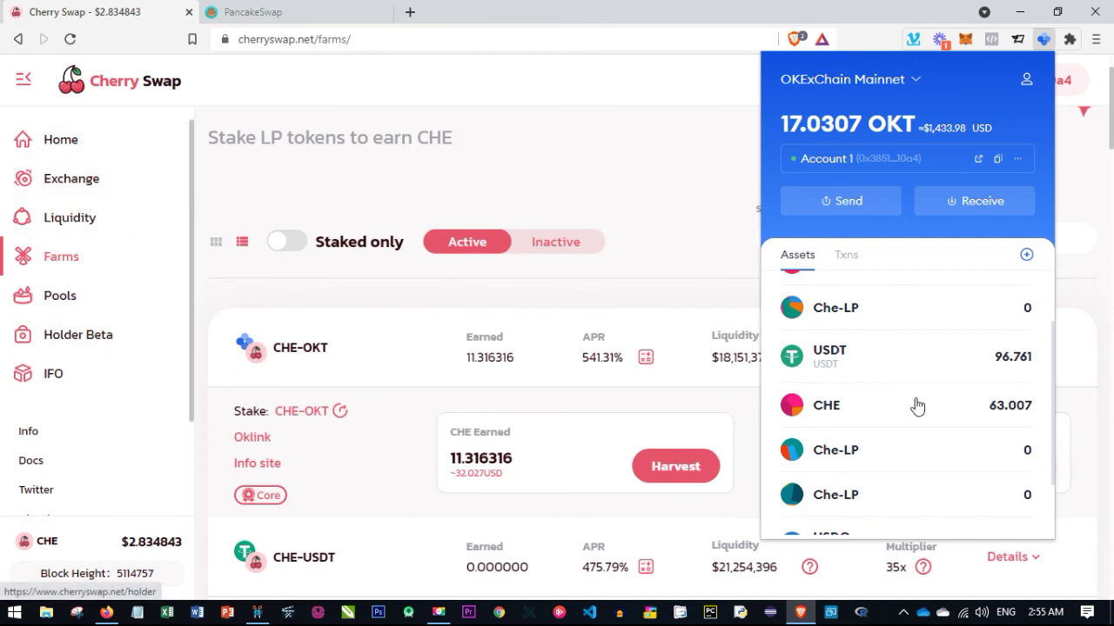
# Step: Go to the token exchange and select CHE as the currency to trade from
pyautogui.click(91, 181)
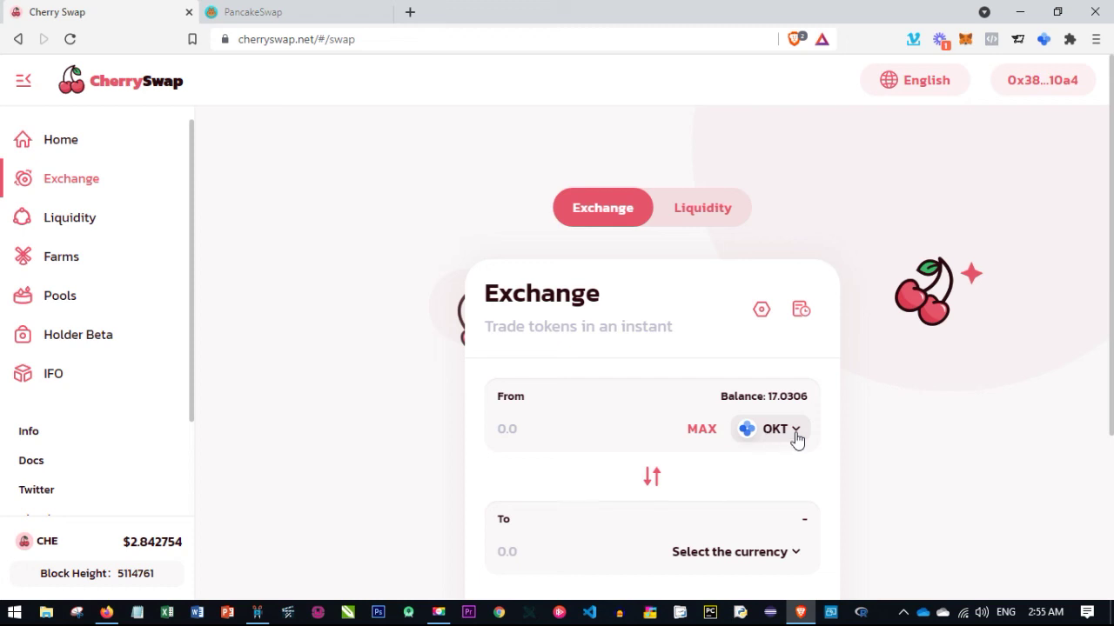
pyautogui.scroll(-1, 904, 426)
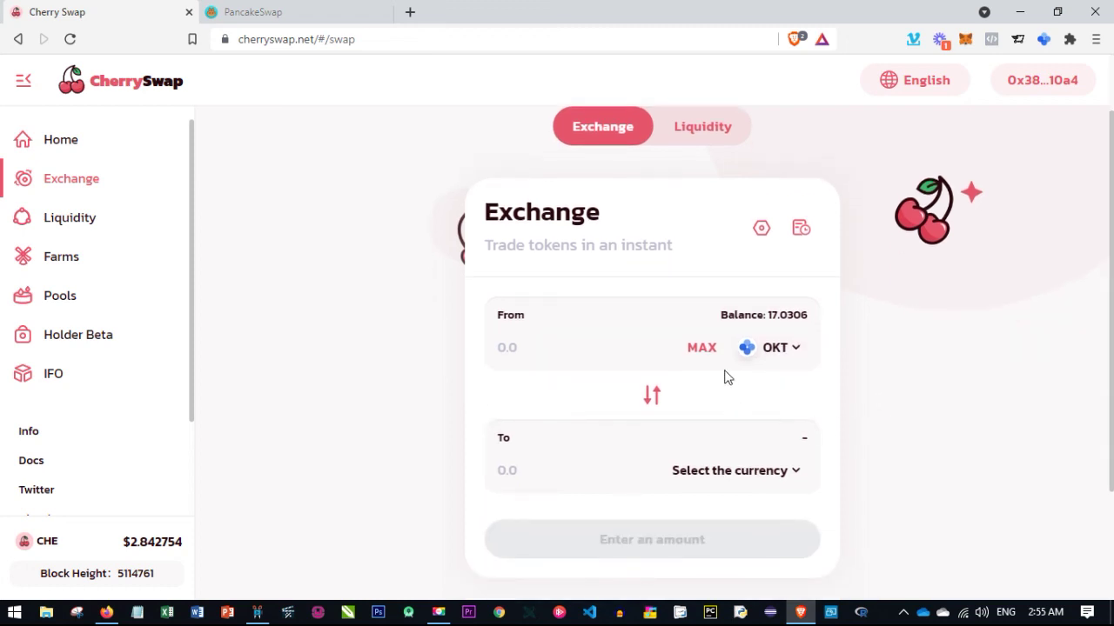
pyautogui.click(799, 352)
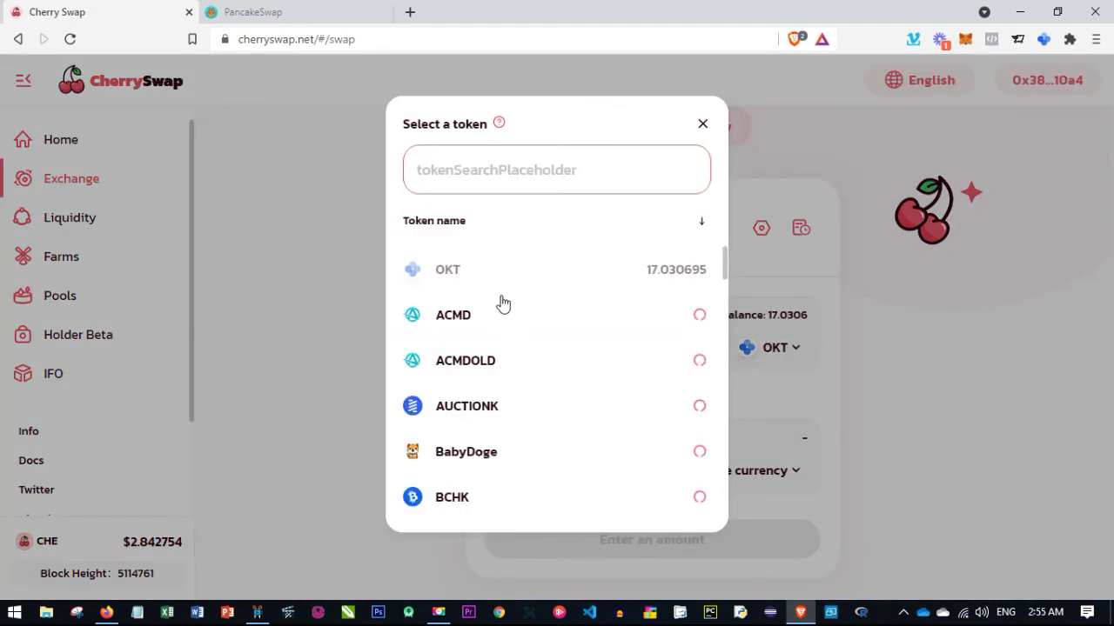
pyautogui.click(448, 360)
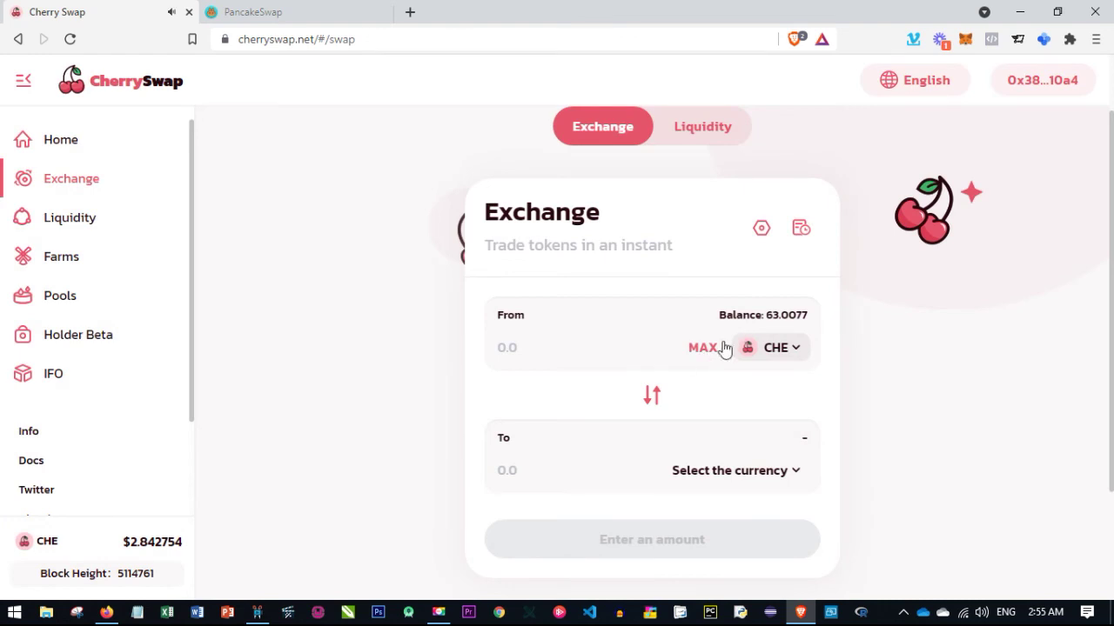
# Step: Select USDT as the currency to receive and set the CHE amount to the maximum balance
pyautogui.scroll(-2, 817, 365)
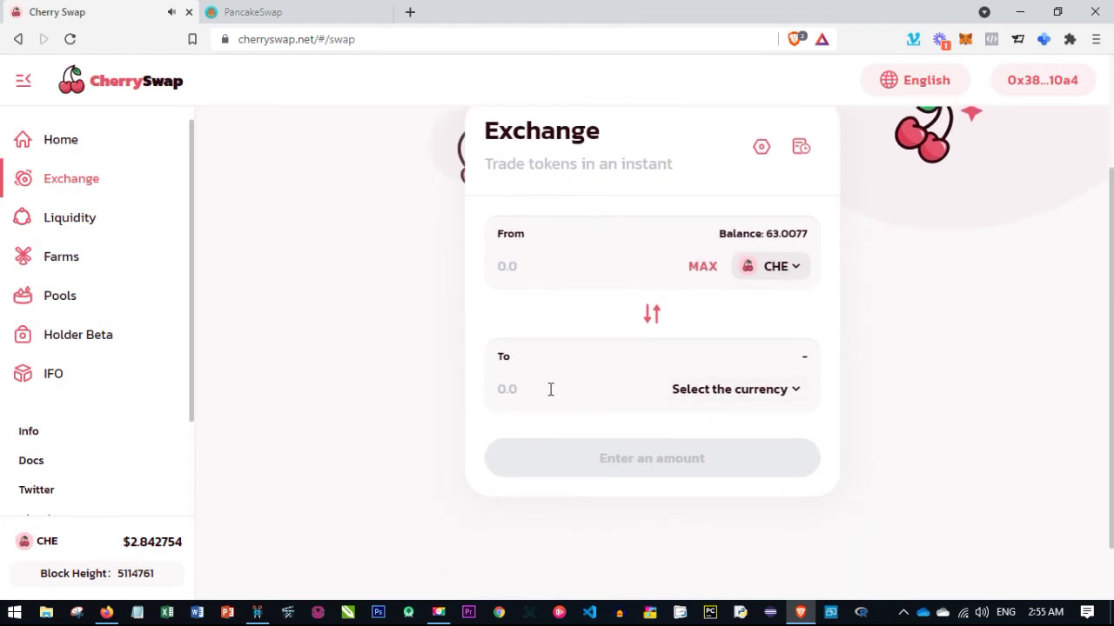
pyautogui.click(792, 391)
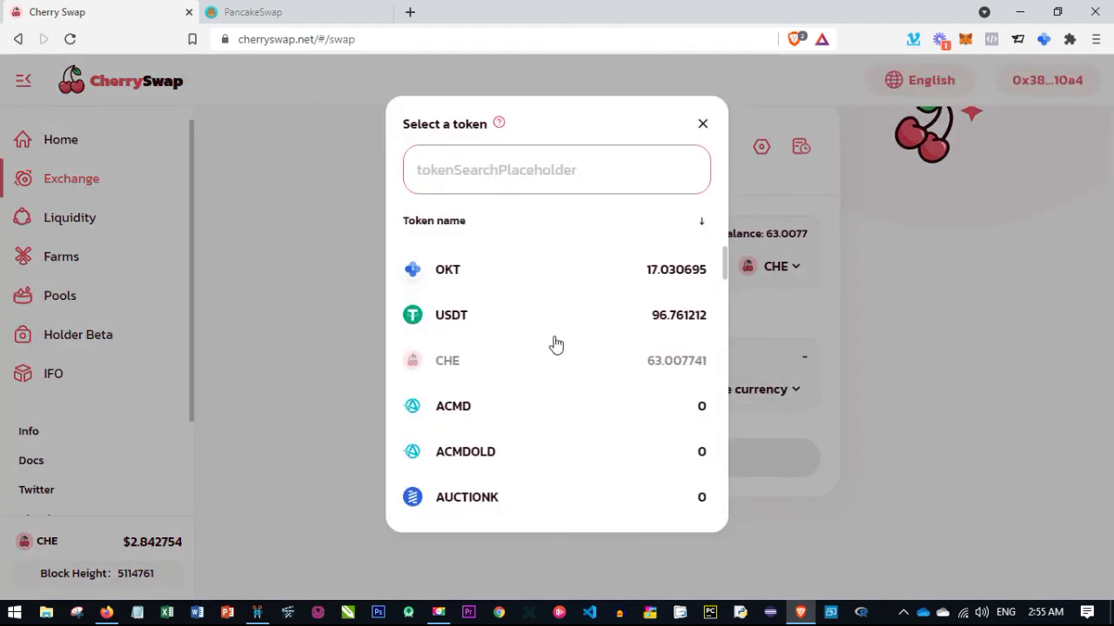
pyautogui.click(451, 317)
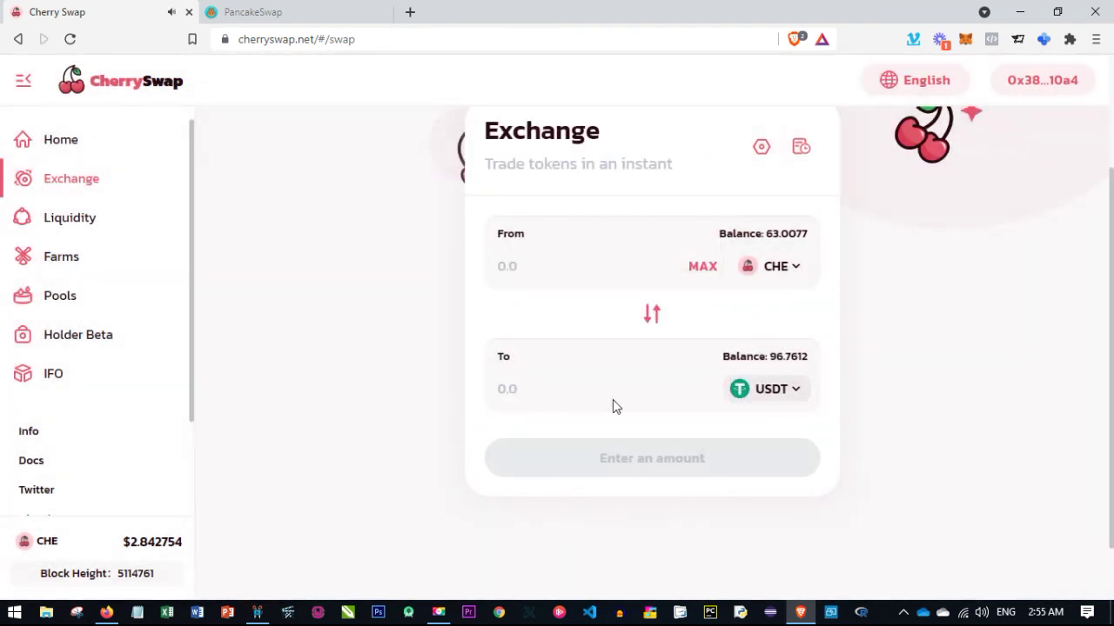
pyautogui.click(702, 266)
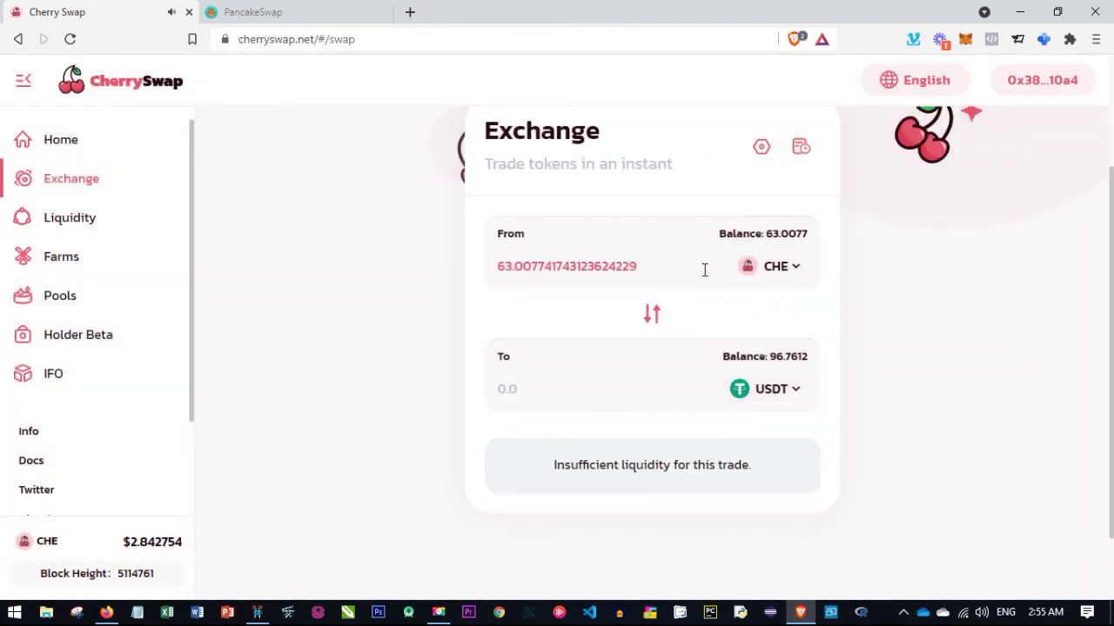